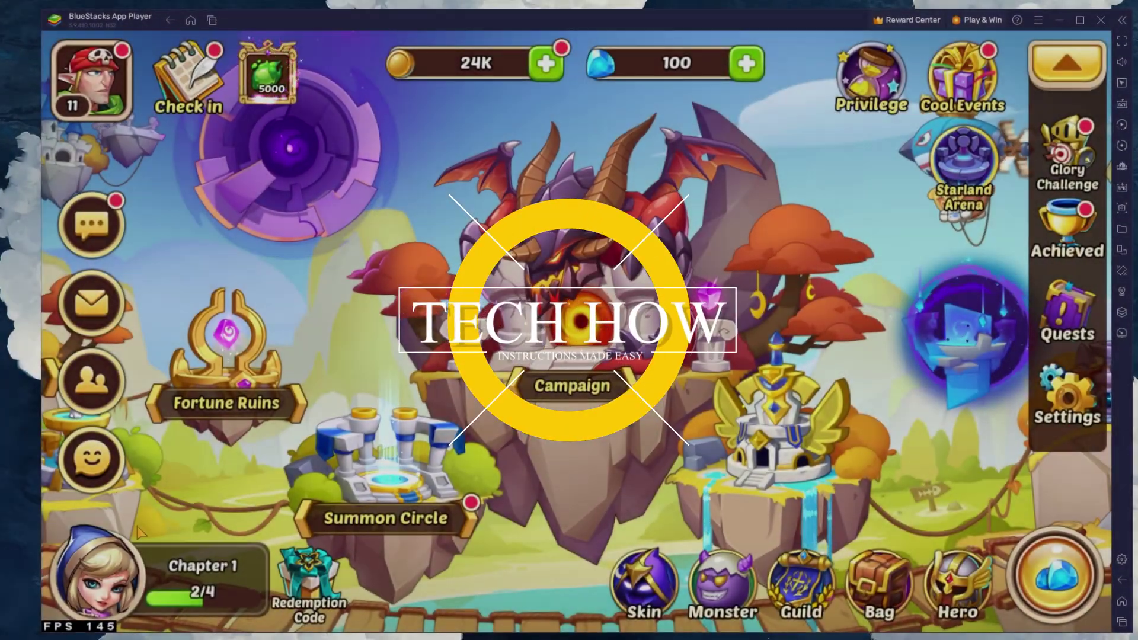
Look over the Chapter 1 and Chapter 2 quest lists, then close them
click(201, 570)
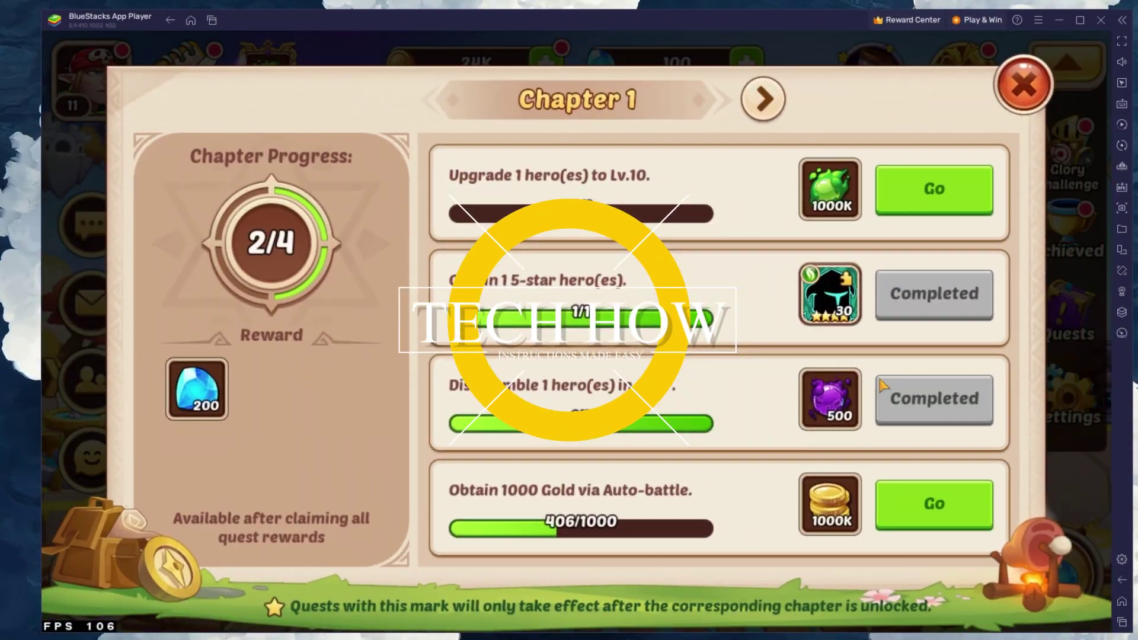
click(764, 99)
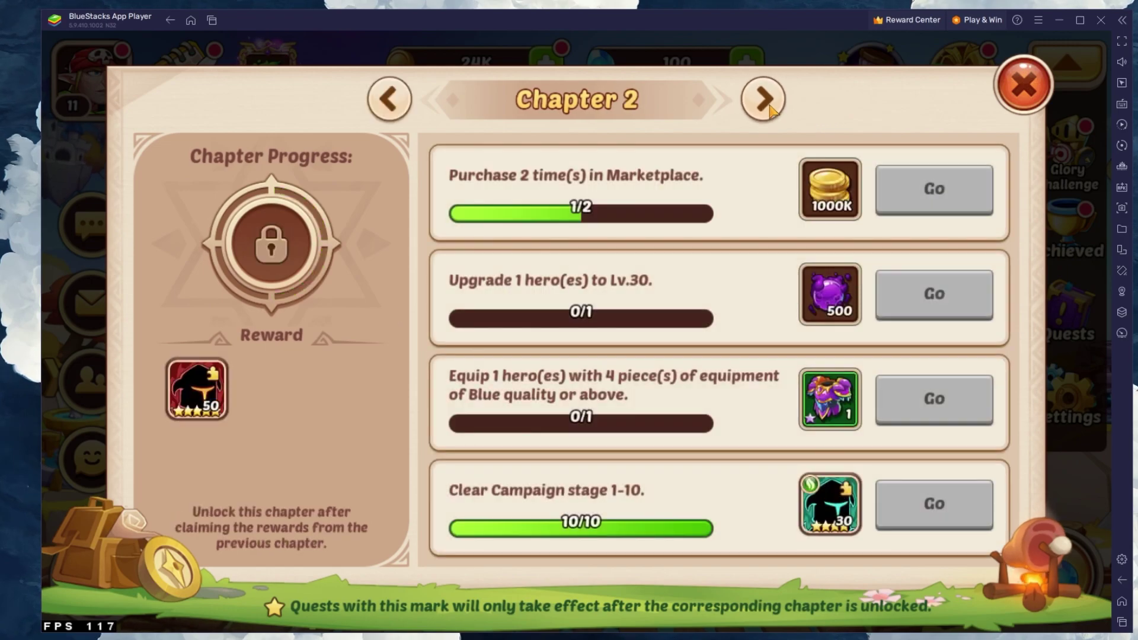
click(1022, 86)
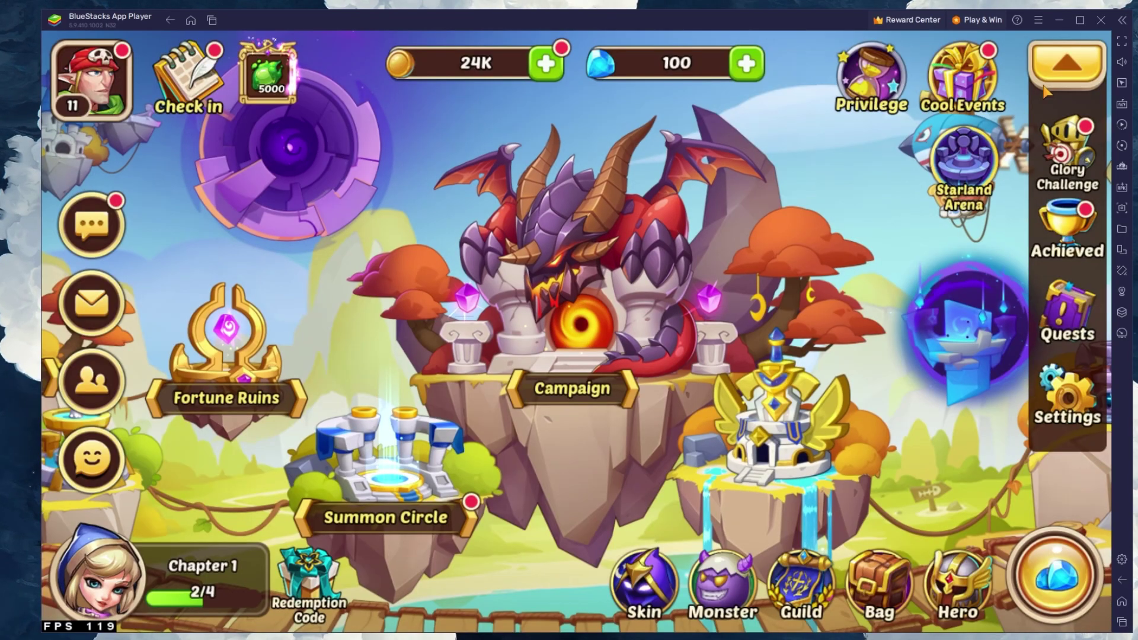
Use the free Basic Summon to get a 2-star Bone Warrior, then go to Heroic Summon
click(405, 472)
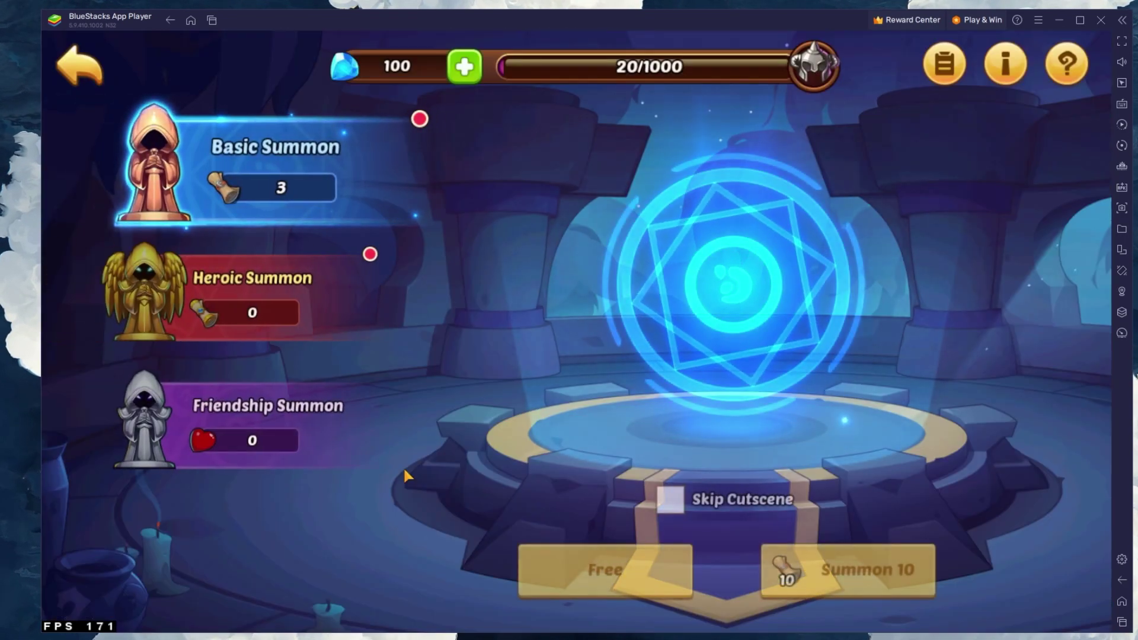
click(602, 571)
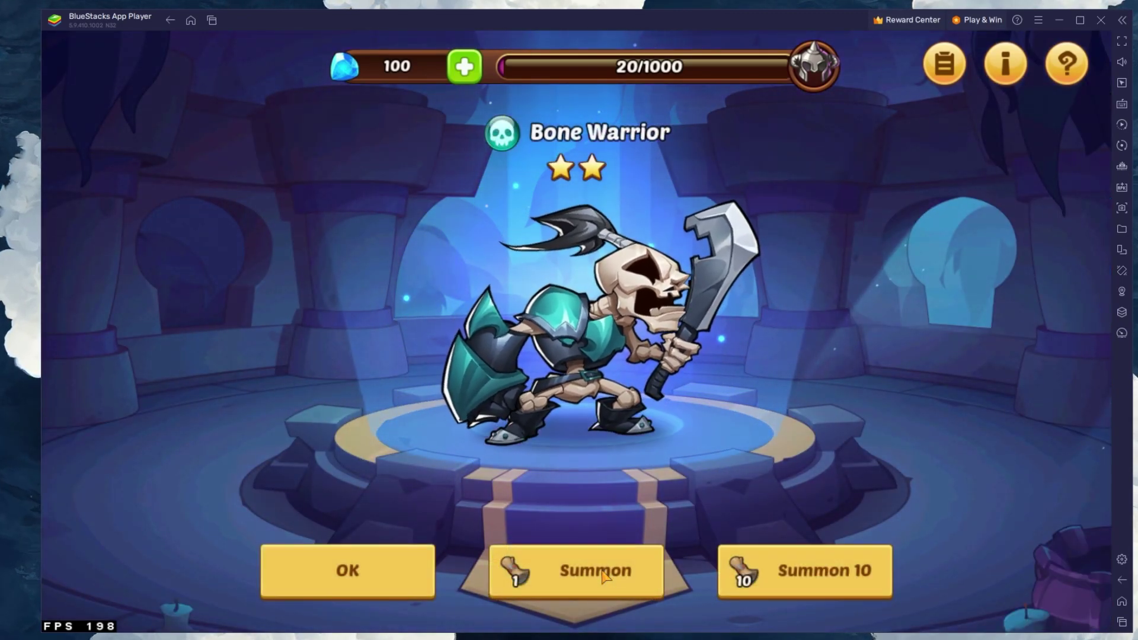
click(389, 568)
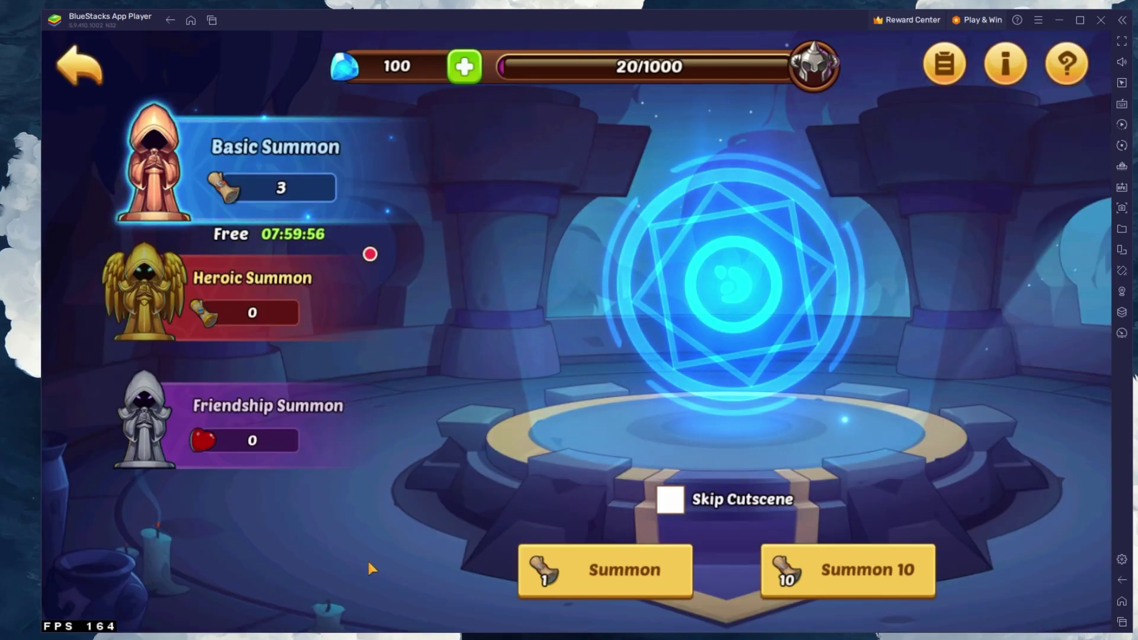
click(279, 282)
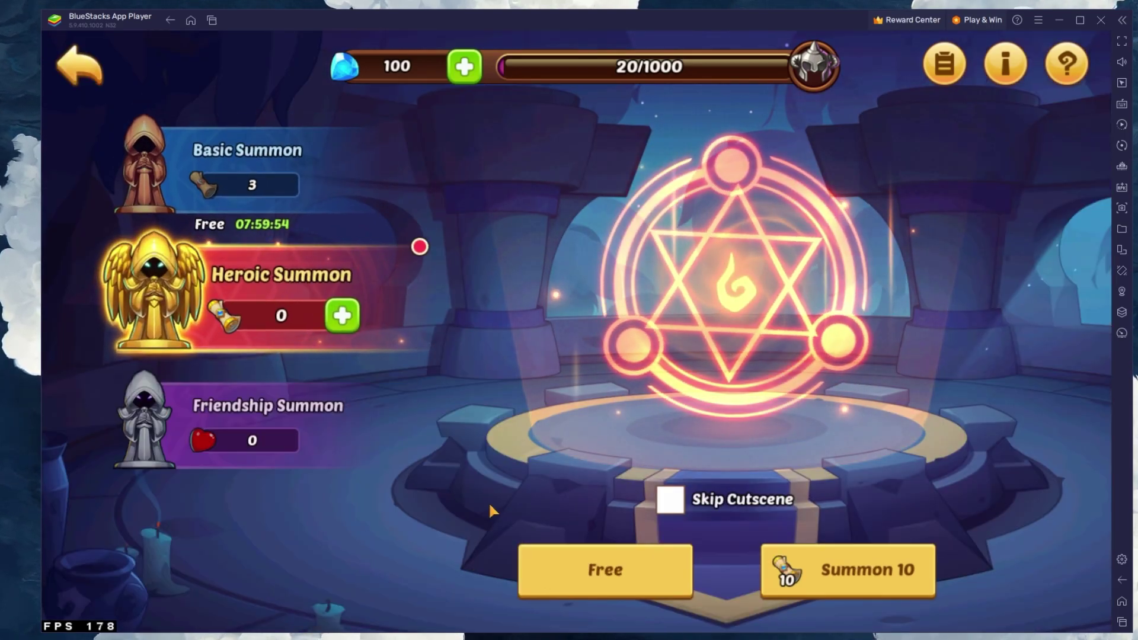
Return BlueStacks to the Android home screen and minimize the player window
click(1123, 601)
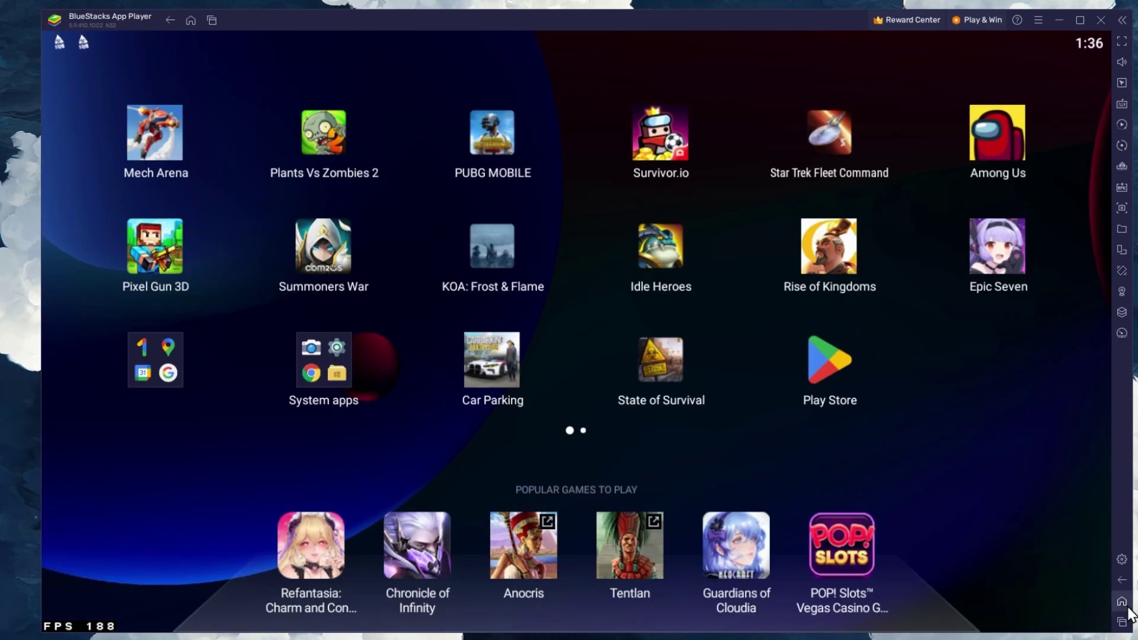
drag(952, 390, 583, 332)
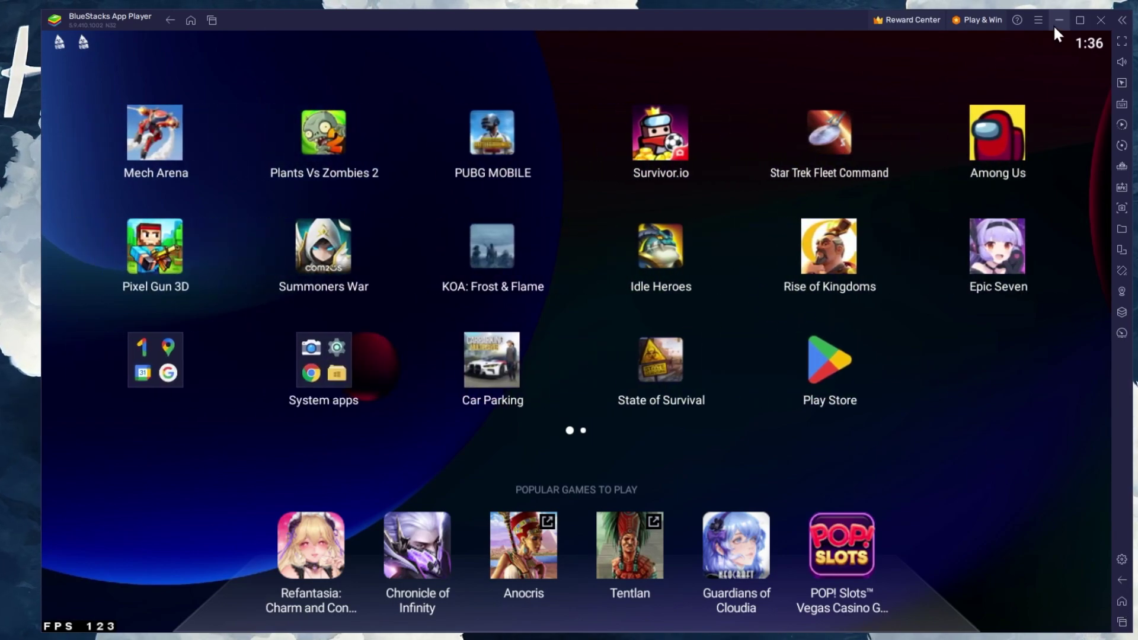
click(1058, 20)
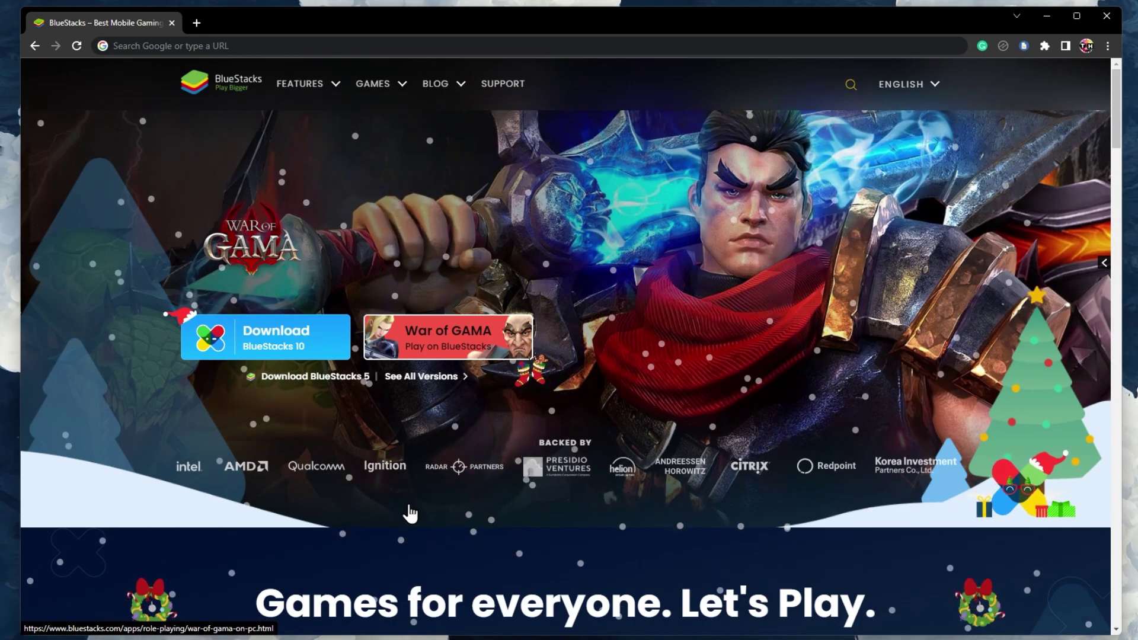
Download and run the BlueStacks 5 installer, letting it relaunch the player
click(343, 381)
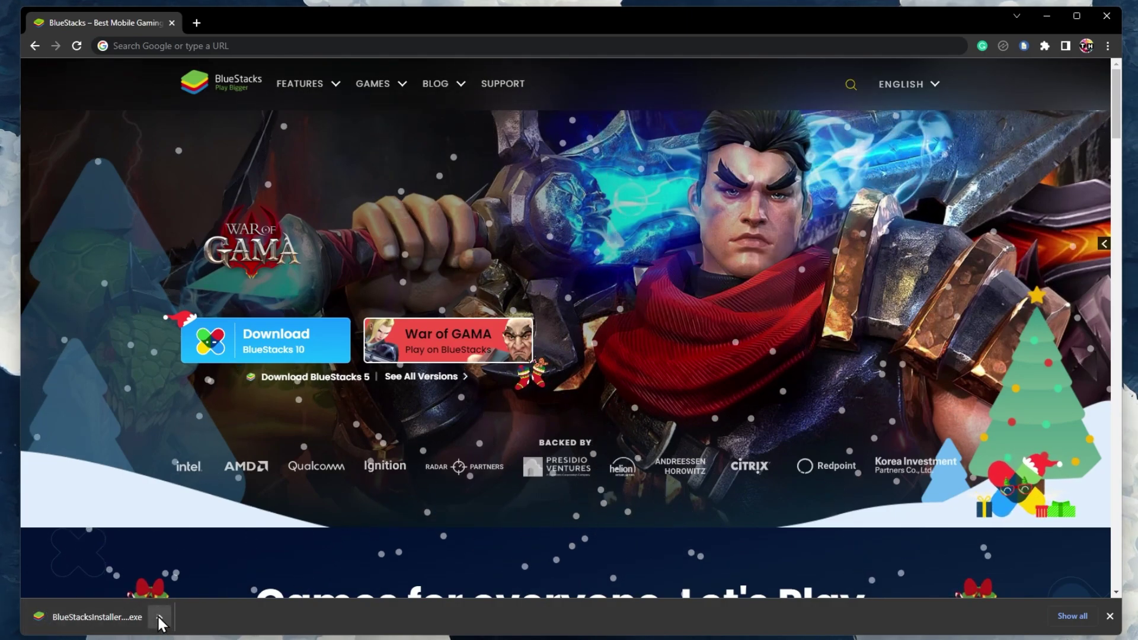
click(158, 615)
click(227, 537)
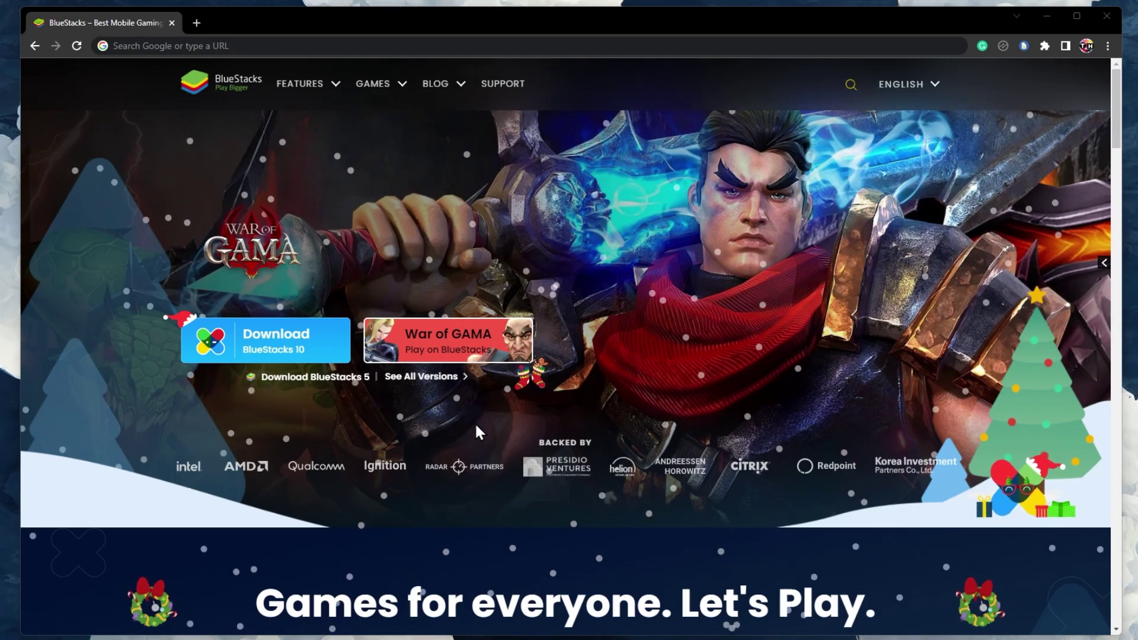
click(1048, 16)
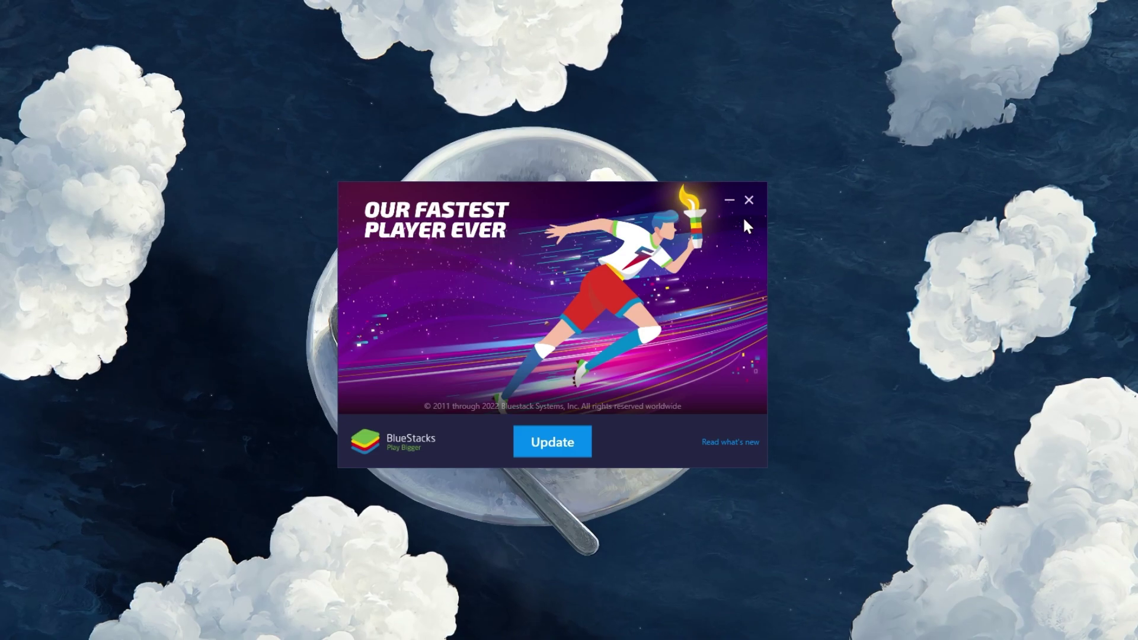
click(749, 201)
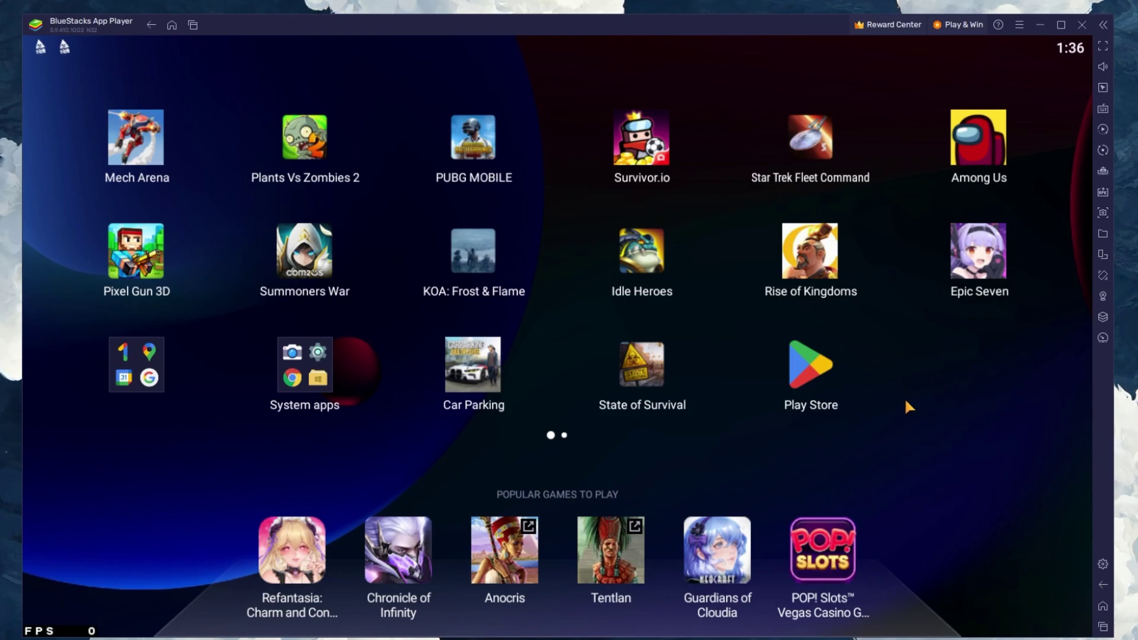
click(812, 367)
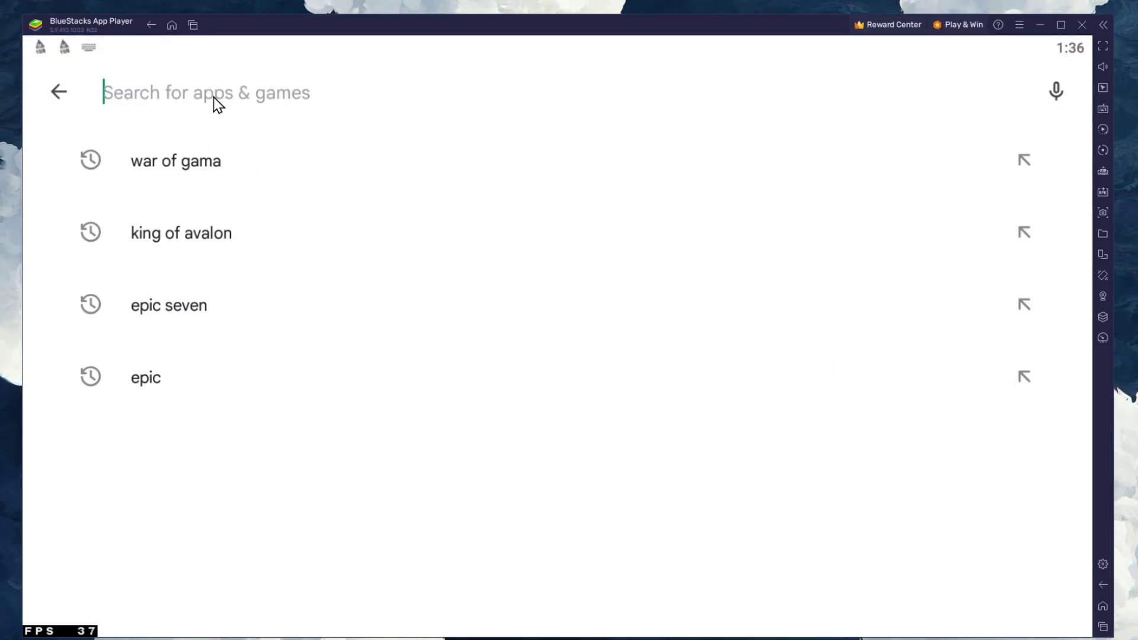
text(idel h)
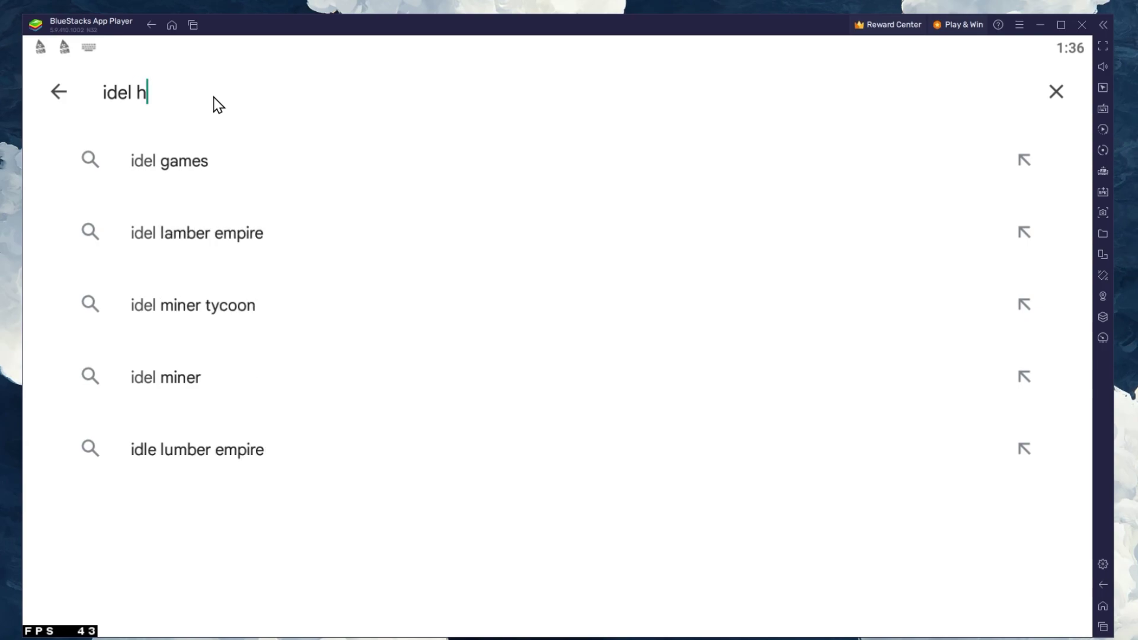
text(er)
click(170, 233)
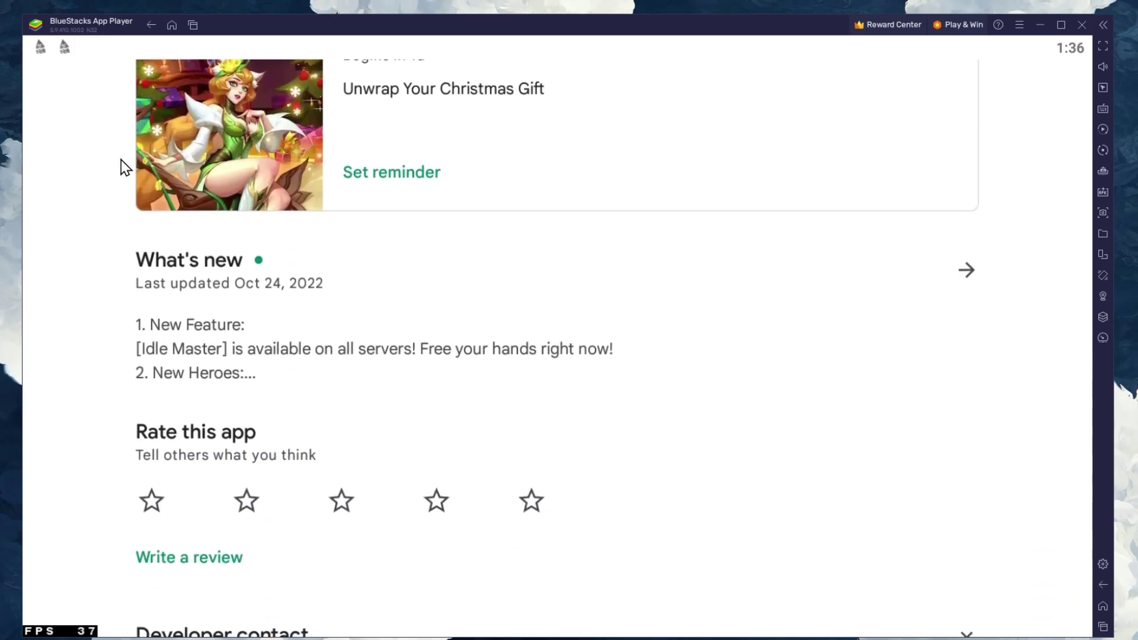
scroll(214, 179, down, 3)
scroll(281, 365, down, 3)
scroll(299, 236, down, 5)
scroll(298, 236, up, 2)
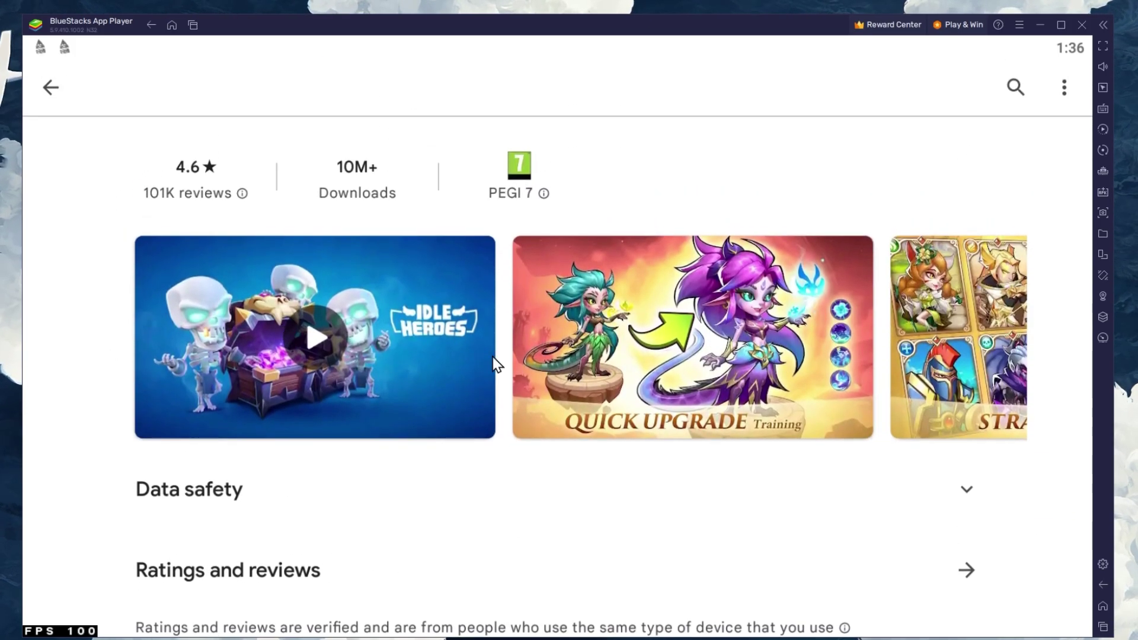
scroll(498, 338, right, 5)
scroll(498, 338, right, 5)
scroll(734, 211, up, 5)
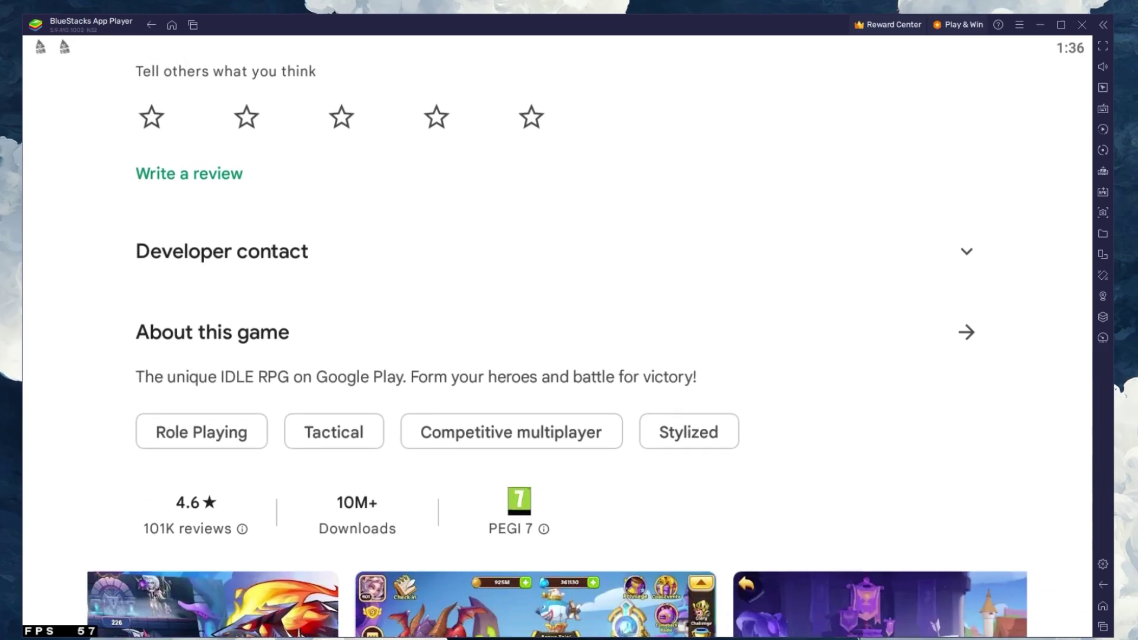
scroll(854, 480, up, 3)
scroll(801, 369, up, 5)
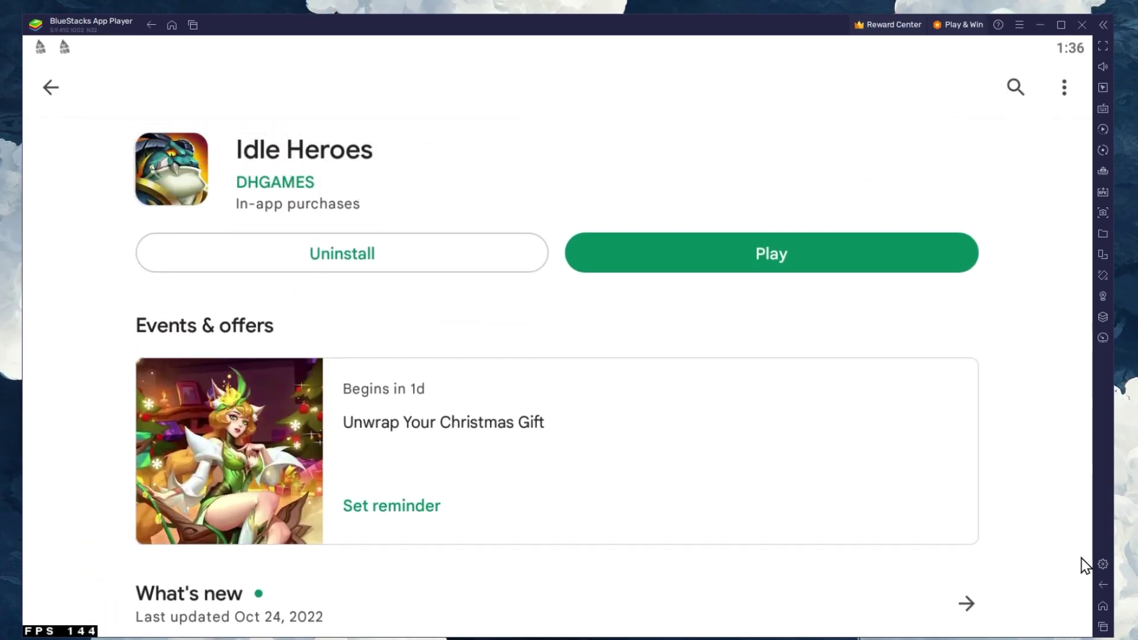
click(1102, 607)
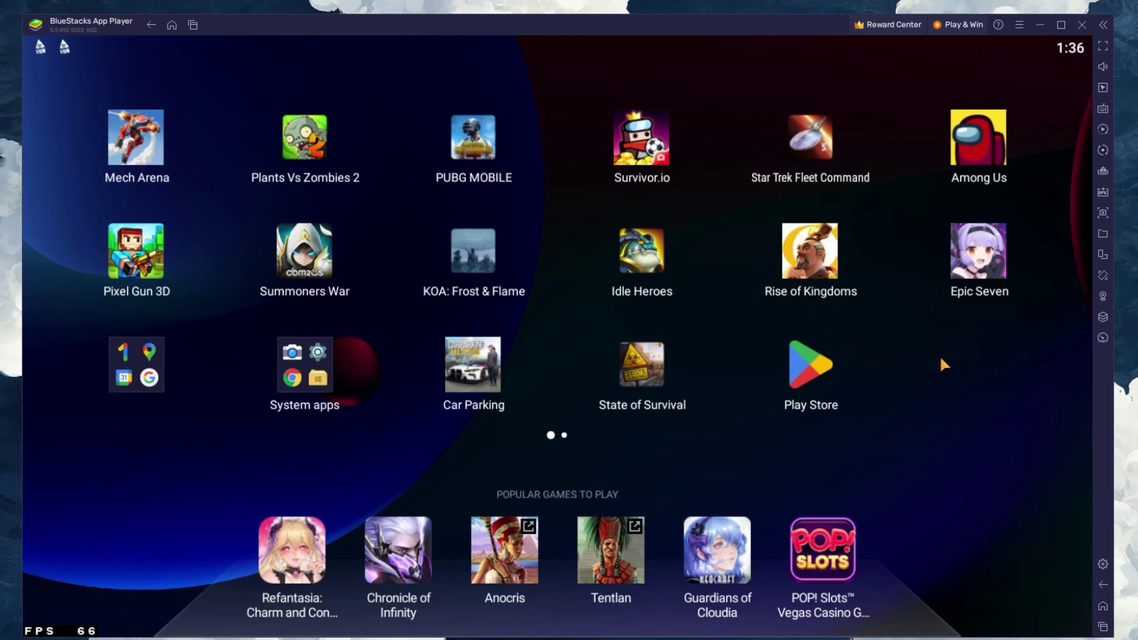
Keep High CPU (4 cores), High memory (4 GB) and Balanced mode, and set 144 FPS
click(1103, 564)
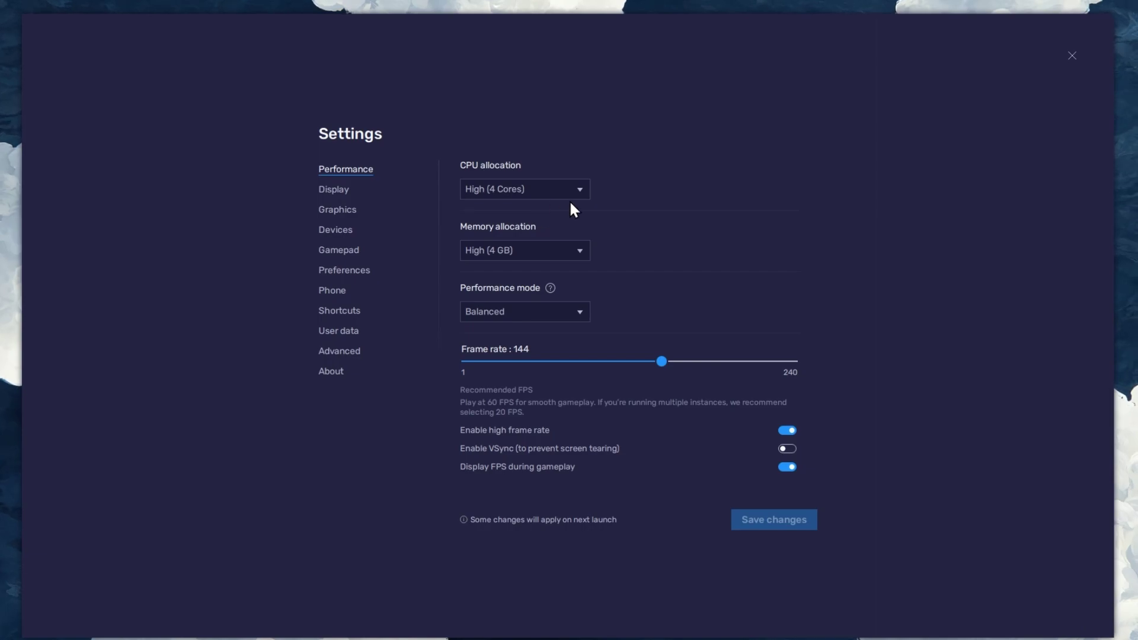
click(584, 190)
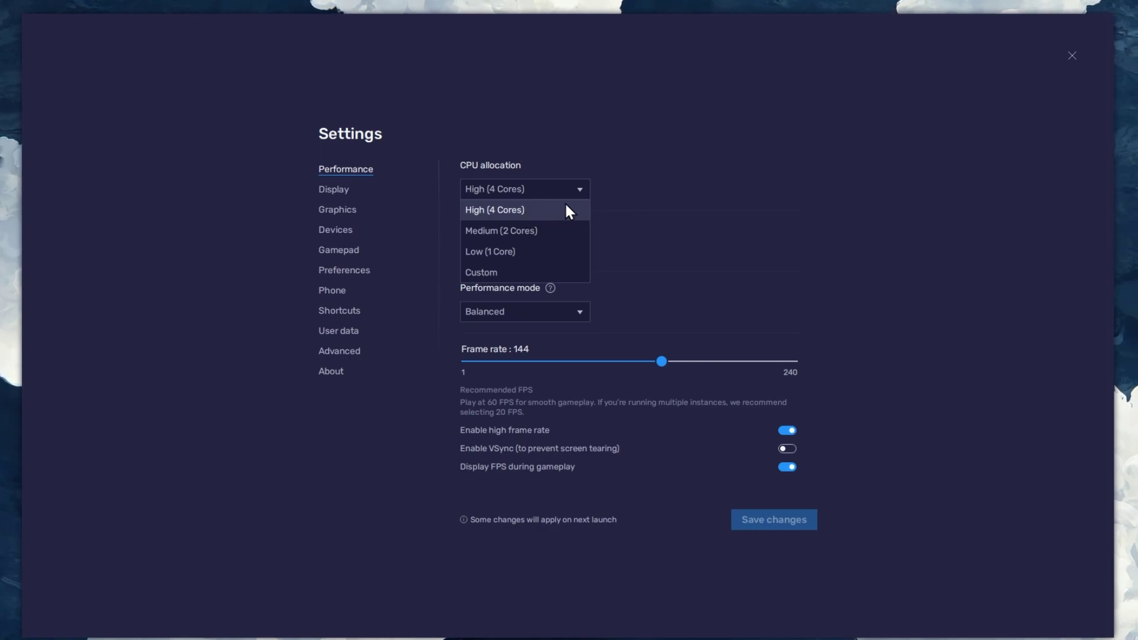
click(574, 189)
click(580, 252)
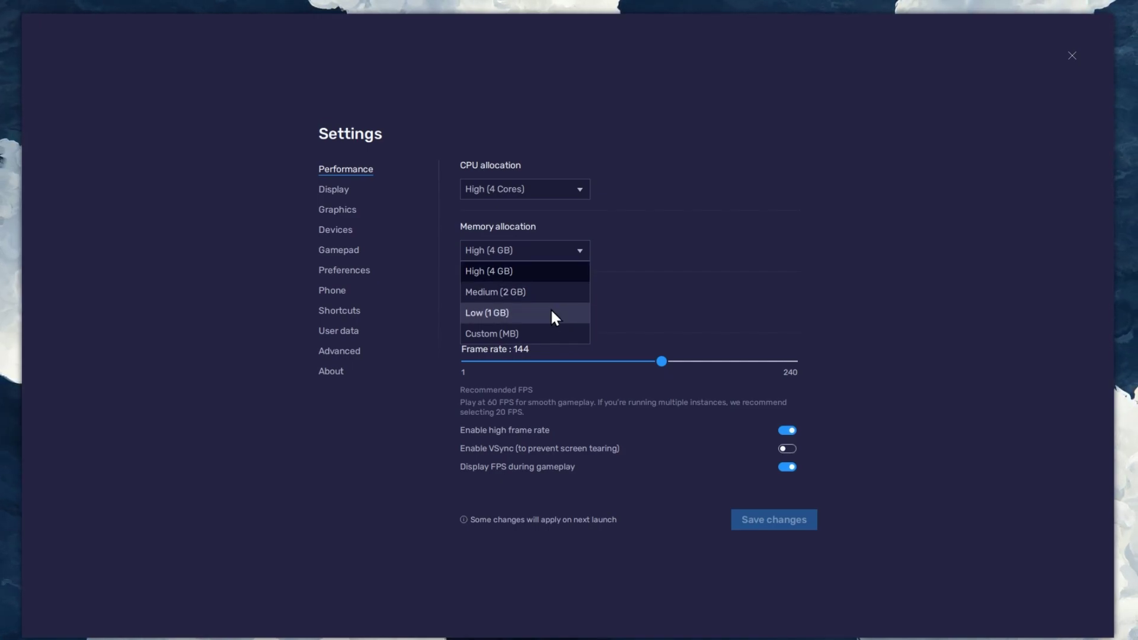
click(579, 250)
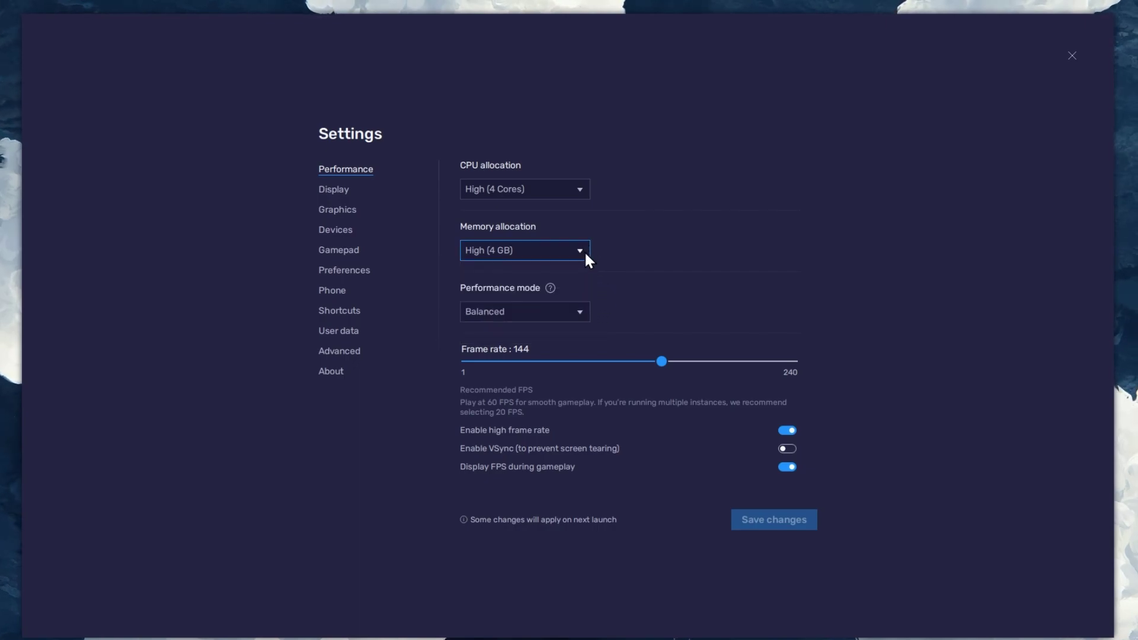
click(581, 309)
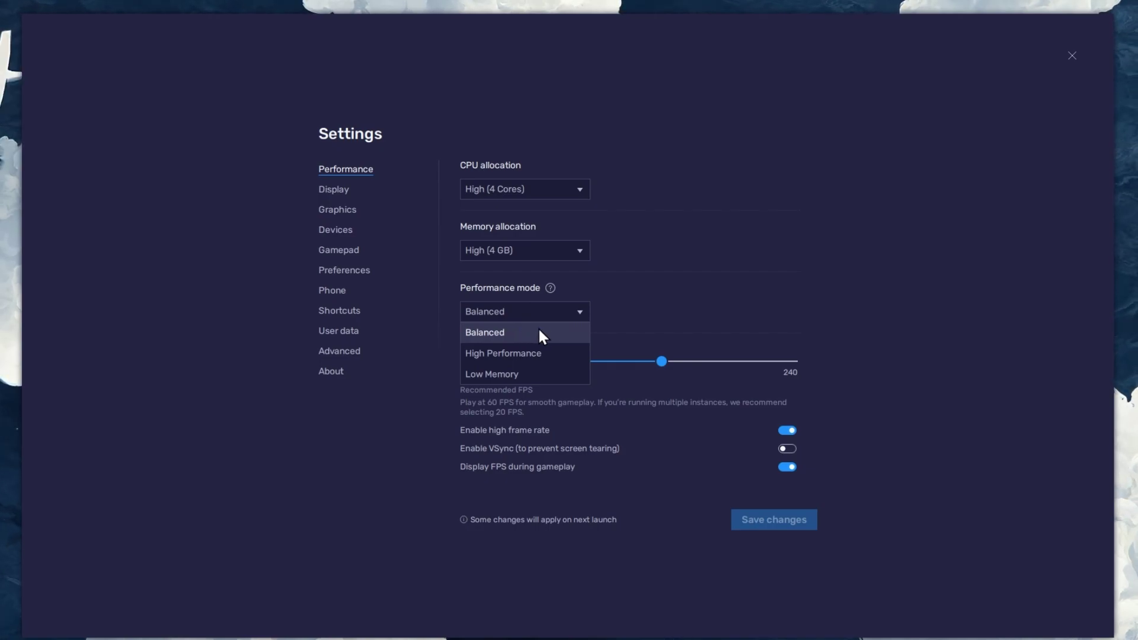
click(579, 312)
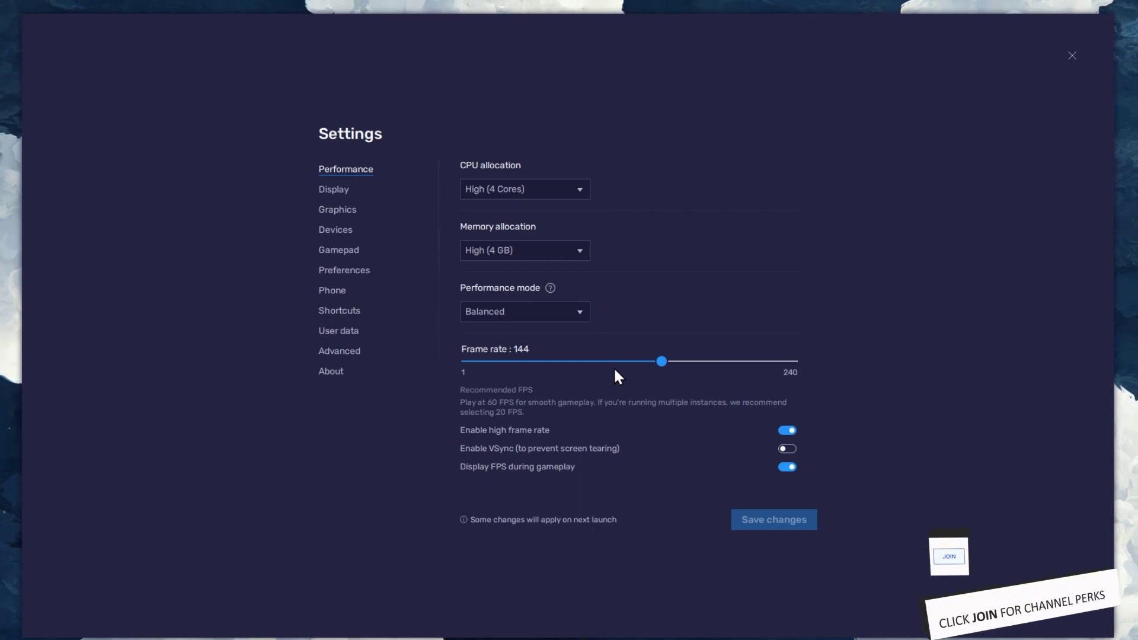
click(787, 430)
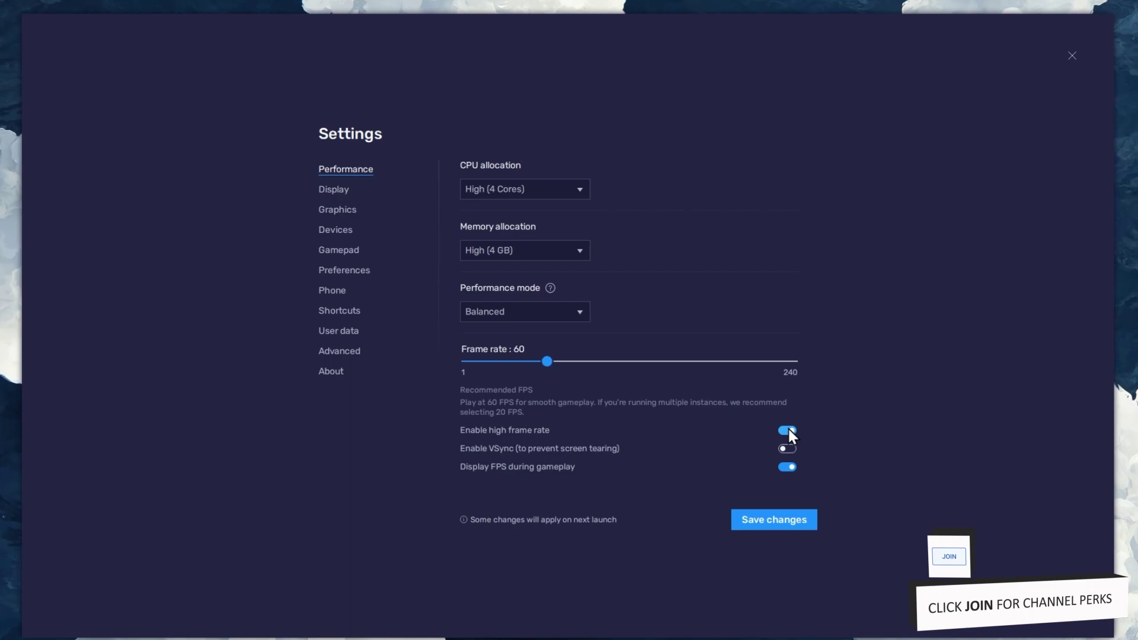
drag(666, 363, 661, 362)
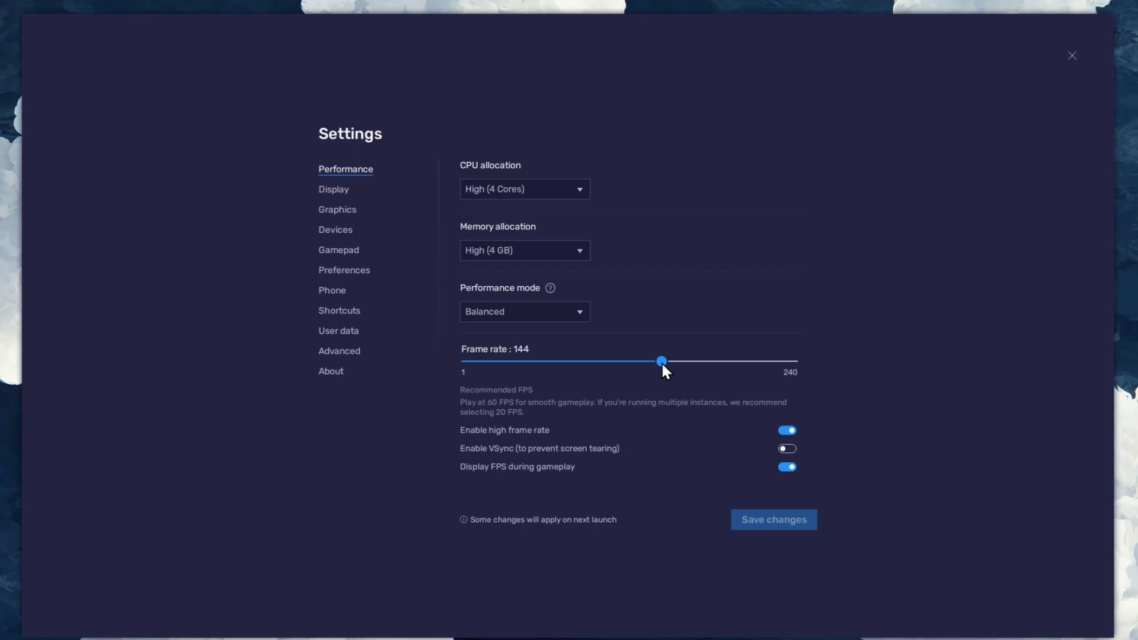
Open Windows Advanced display and list the 119.97 Hz and 59.97 Hz refresh rates
right_click(5, 327)
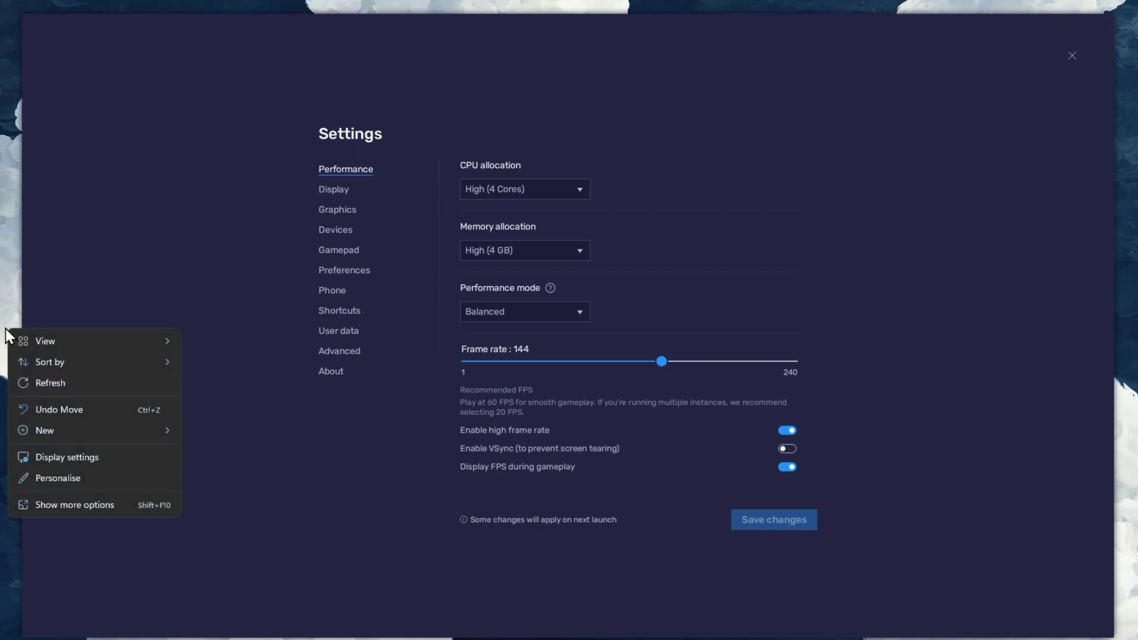
click(109, 453)
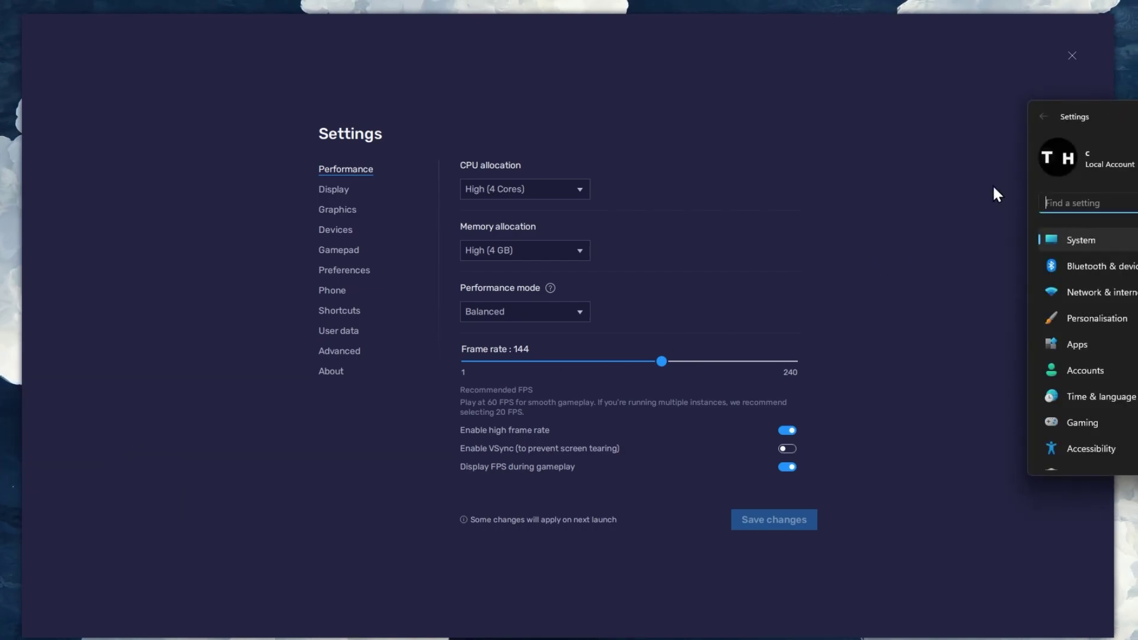
drag(1098, 117, 424, 133)
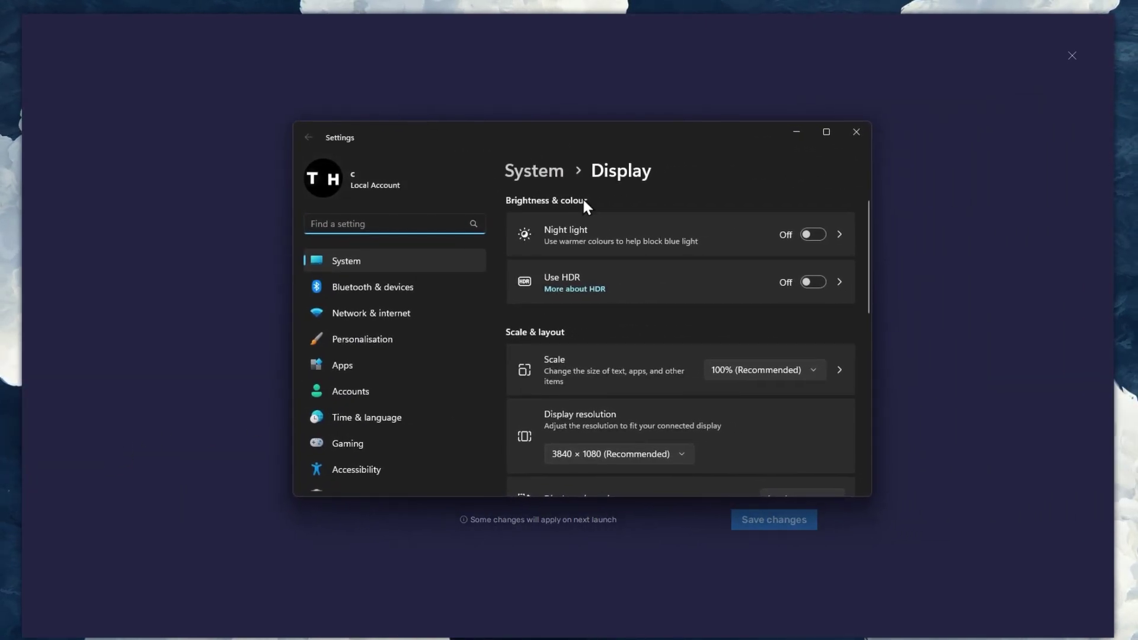
drag(866, 214, 868, 356)
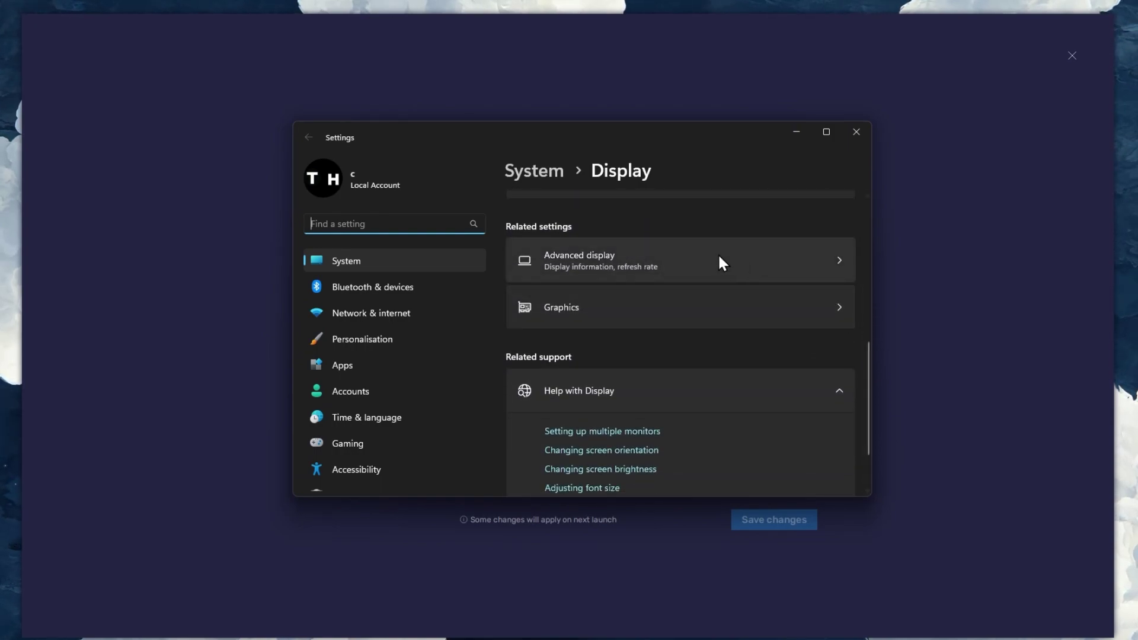
click(705, 258)
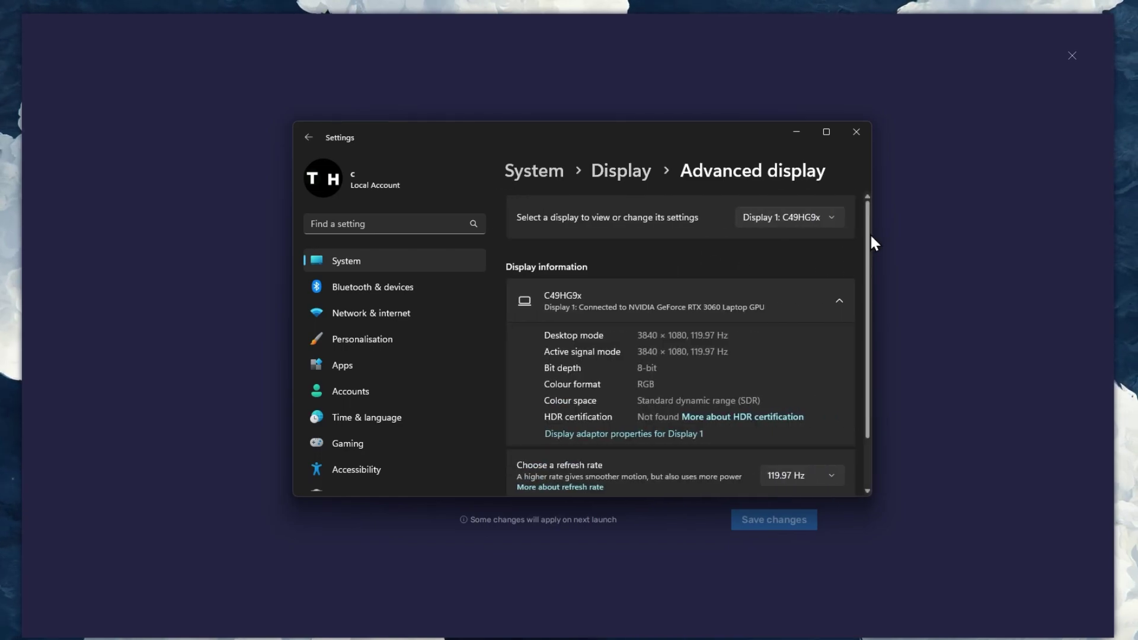
drag(871, 234, 867, 303)
click(831, 415)
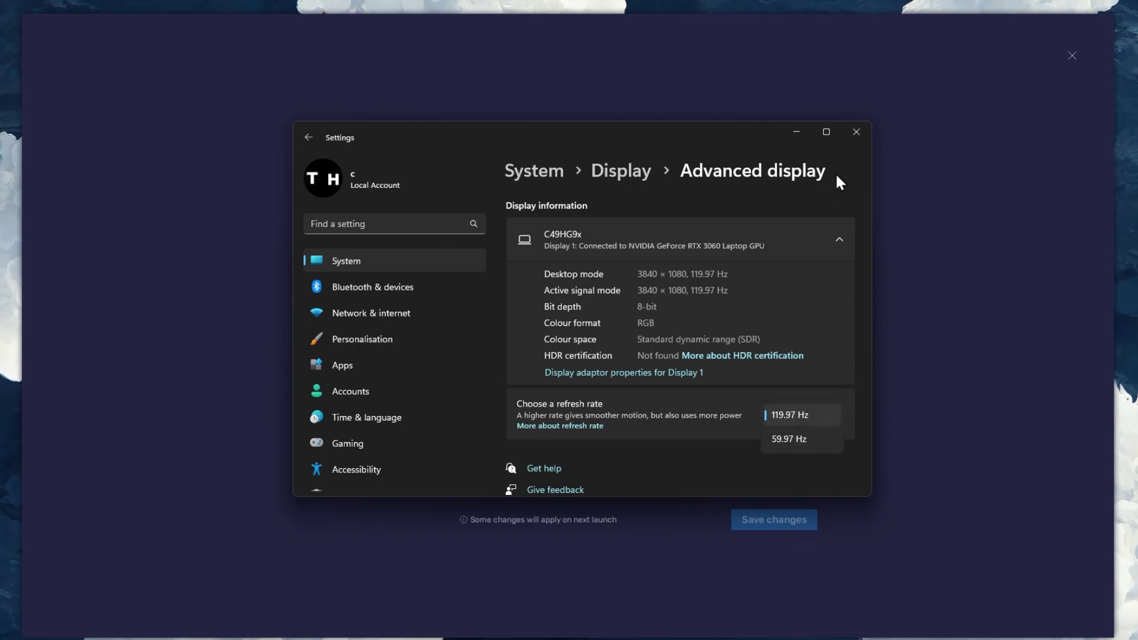
Close Windows Settings and leave BlueStacks' in-game FPS counter turned on
click(855, 133)
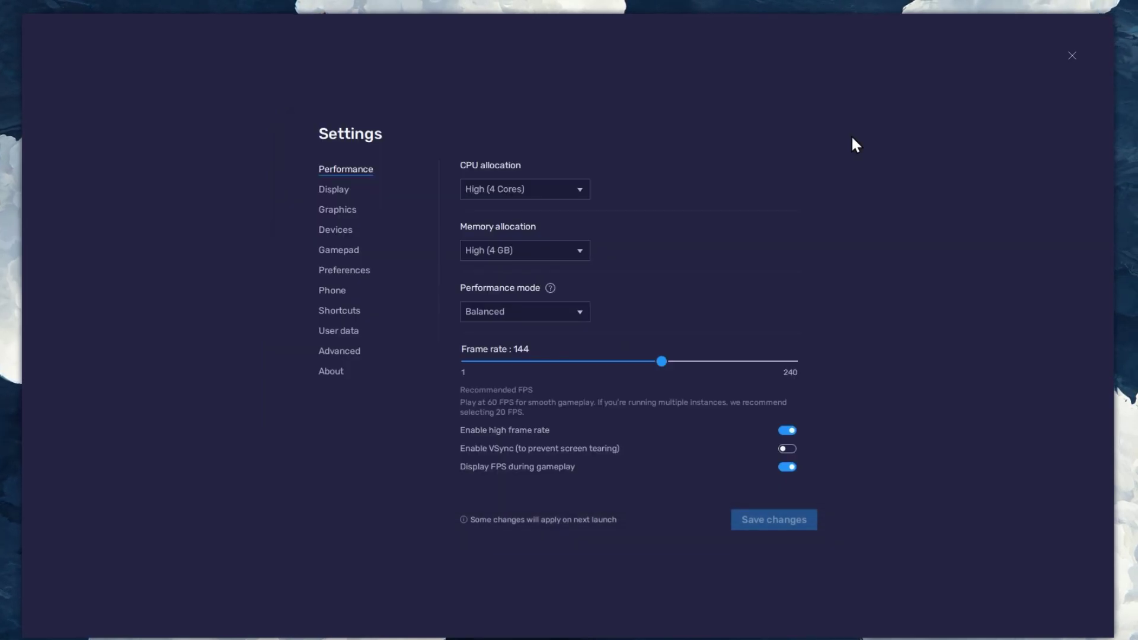
click(789, 467)
click(789, 467)
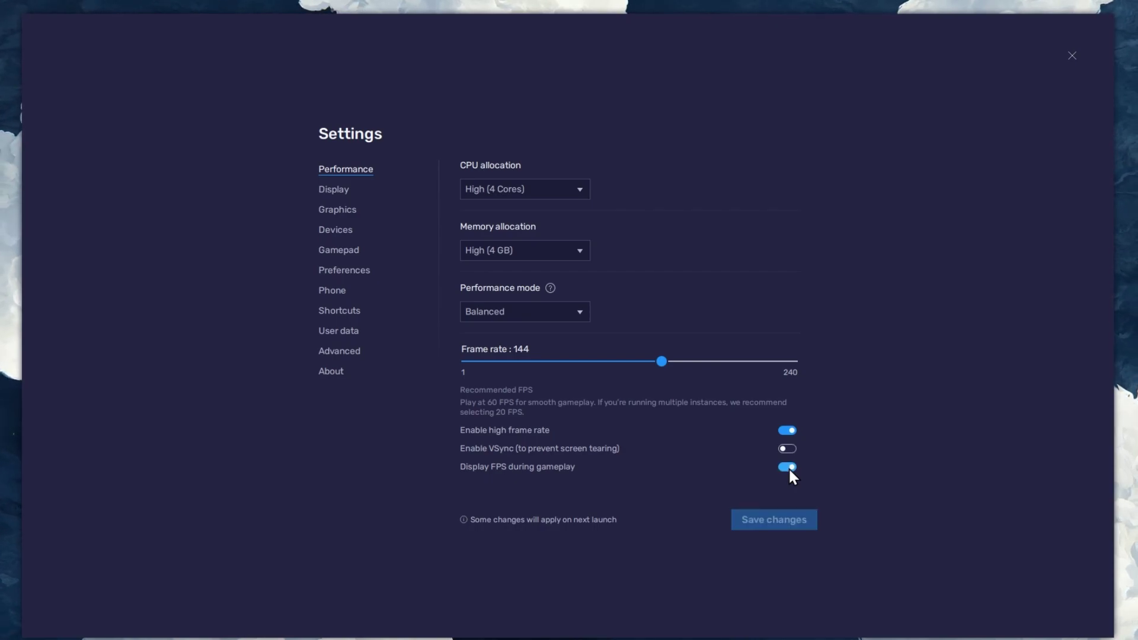
In Display settings, keep Landscape and revert the resolution from 2560 x 1440 to 1600 x 900
click(335, 190)
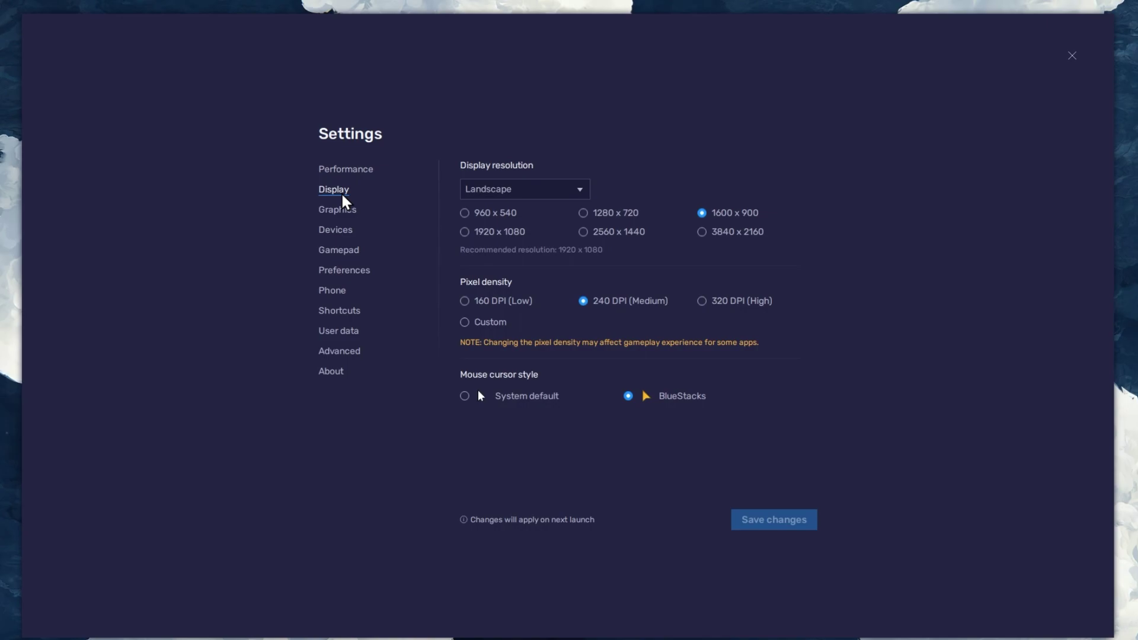
click(580, 190)
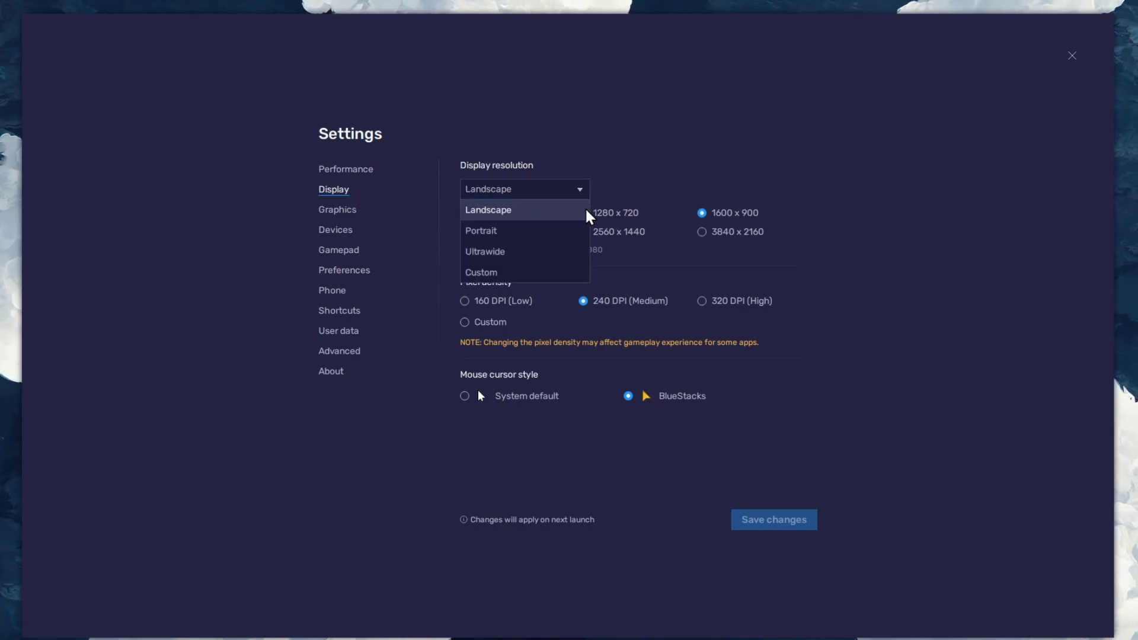
click(607, 193)
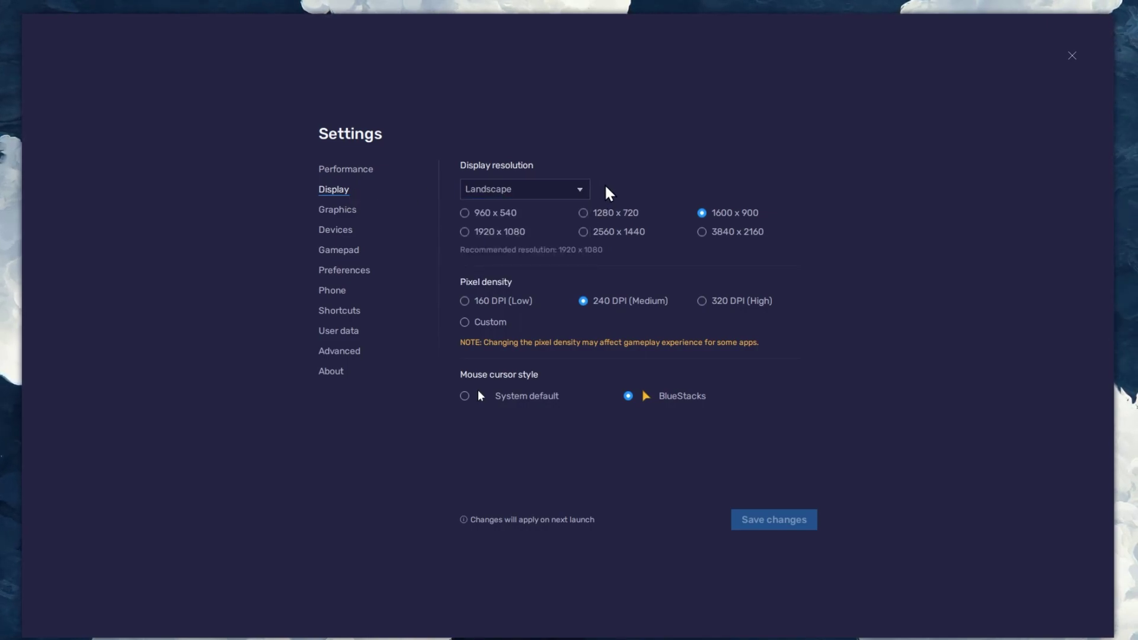
click(642, 237)
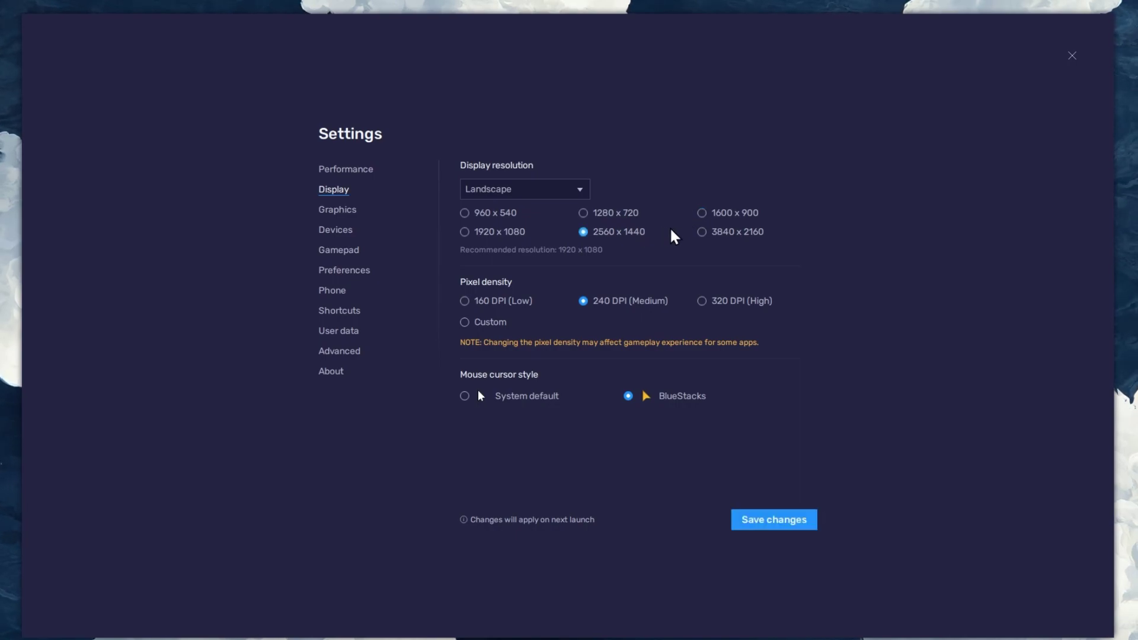
click(702, 213)
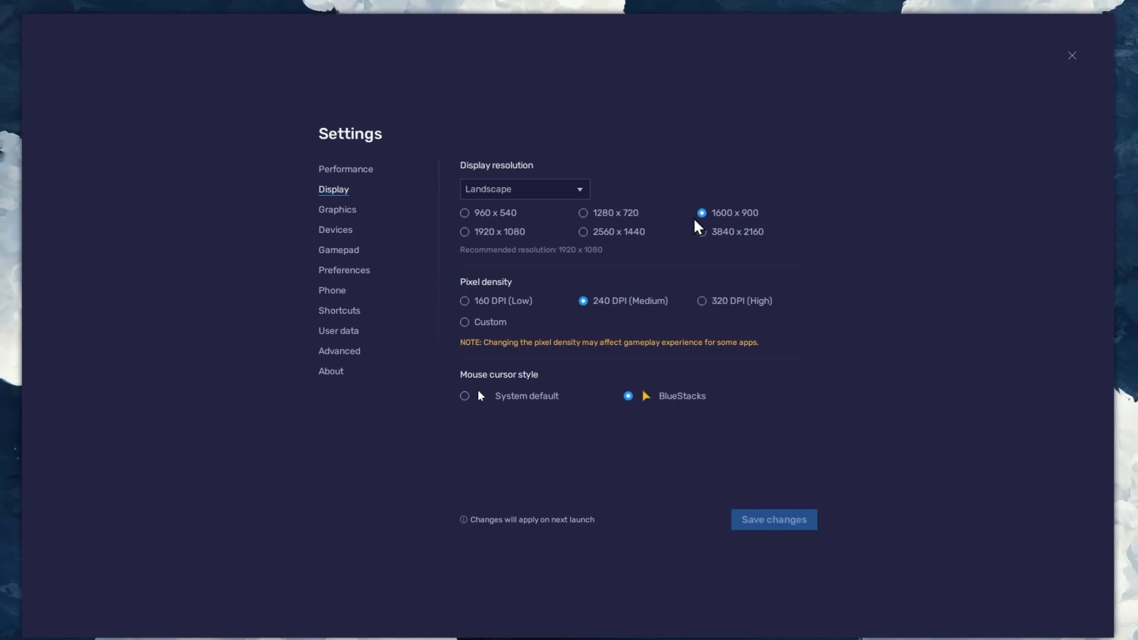
Close the emulator settings, shrink the window slightly and launch Idle Heroes
click(1073, 55)
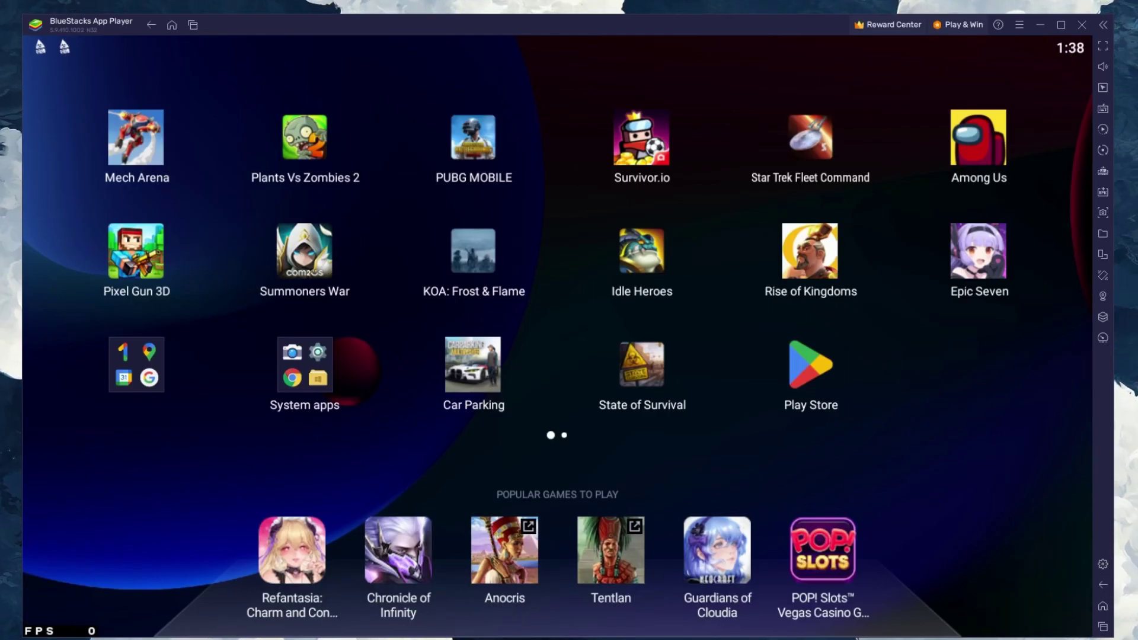
drag(1114, 633, 1106, 620)
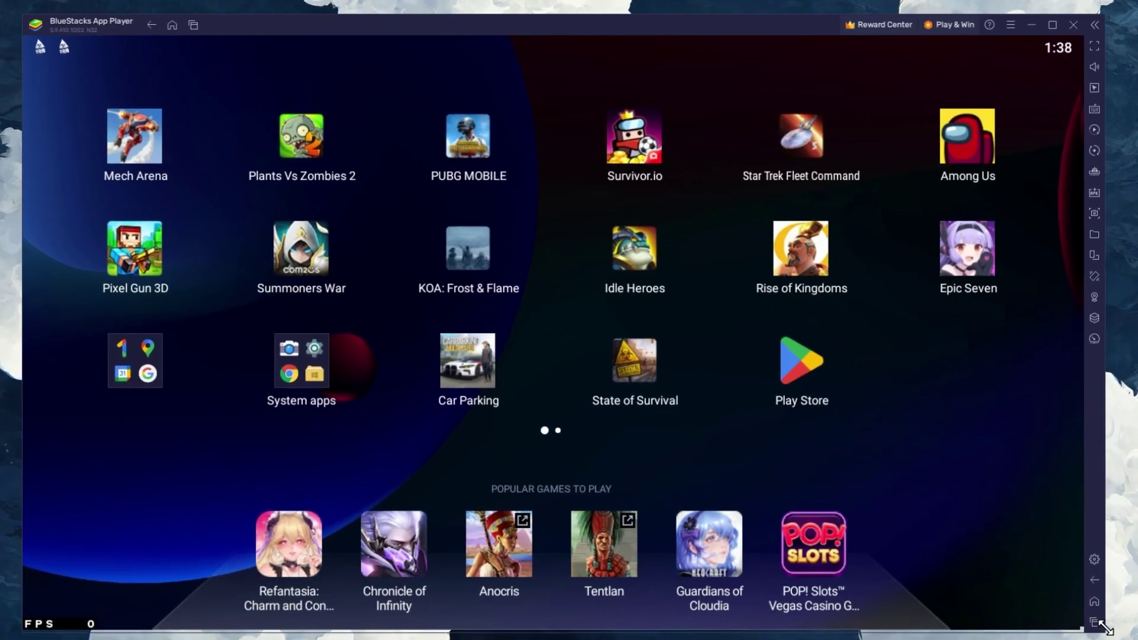
click(637, 263)
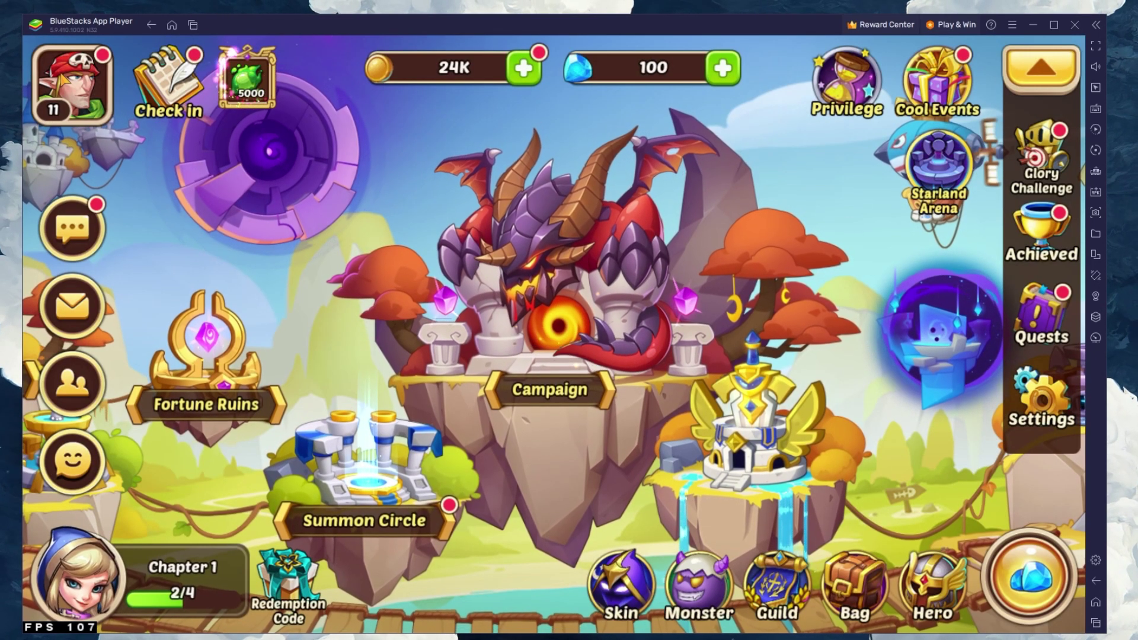
click(1043, 67)
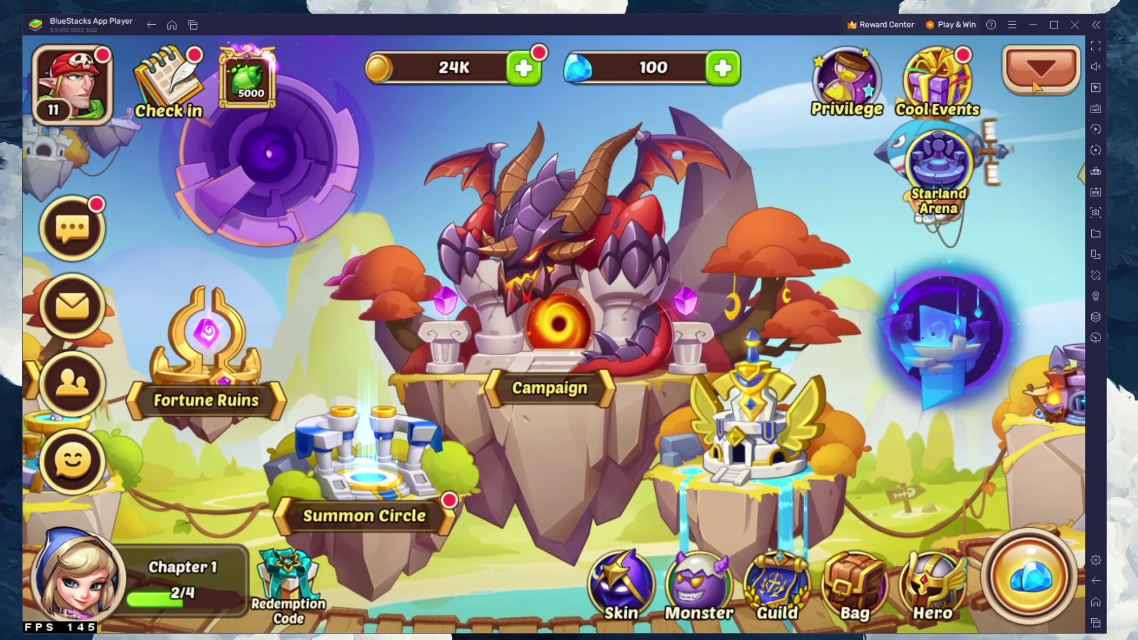
Switch the on-screen key overlay on and then off in the Game controls panel
click(1095, 109)
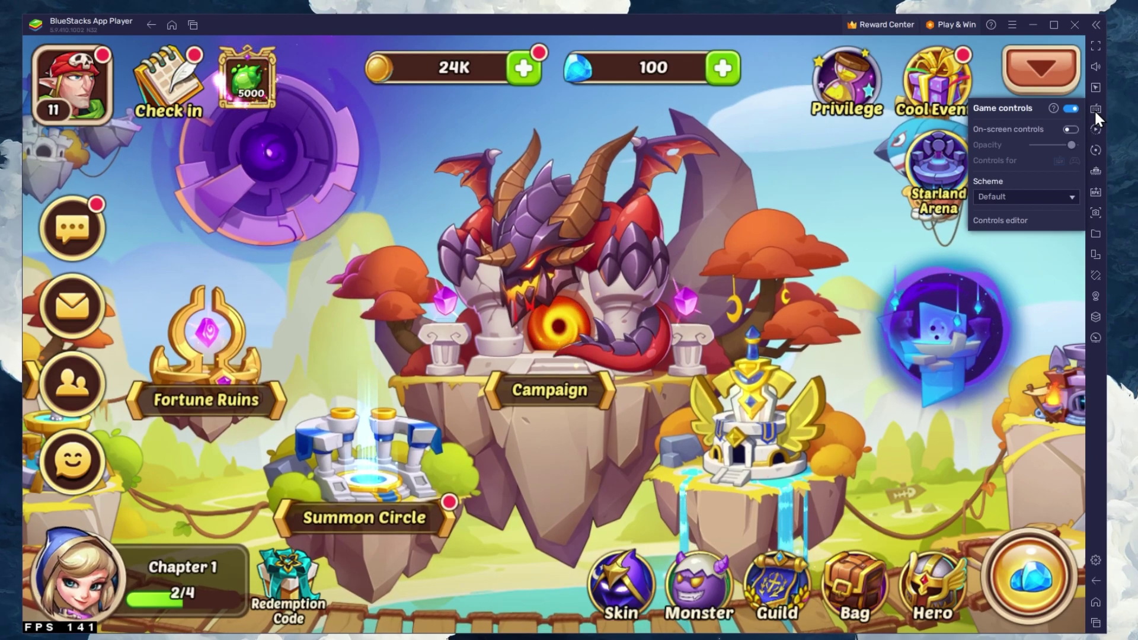
click(1071, 129)
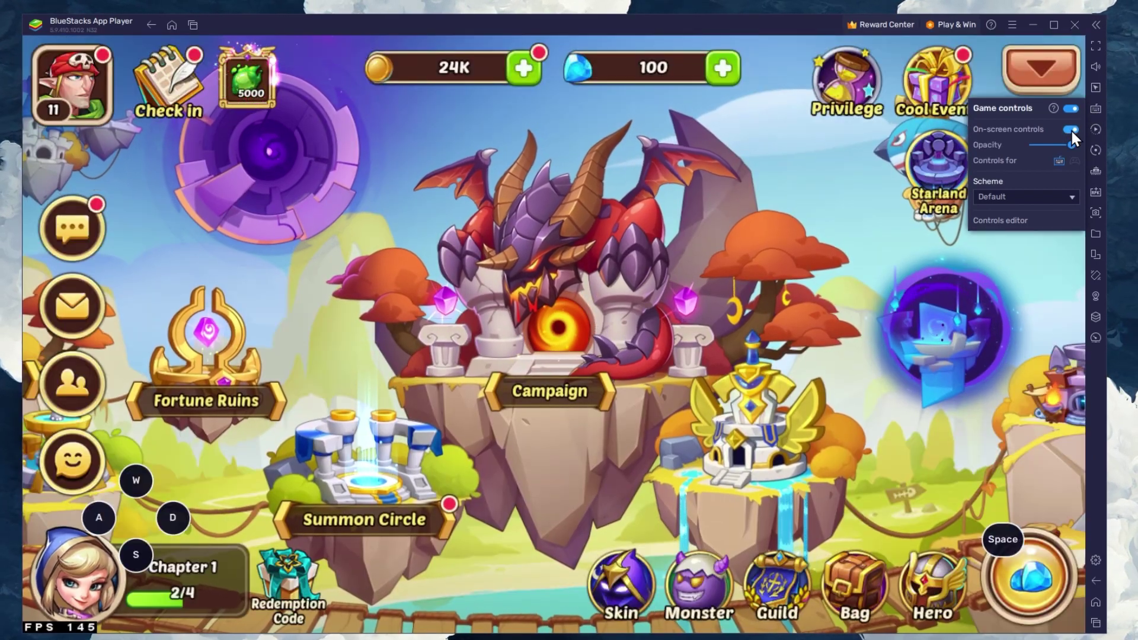
click(1071, 129)
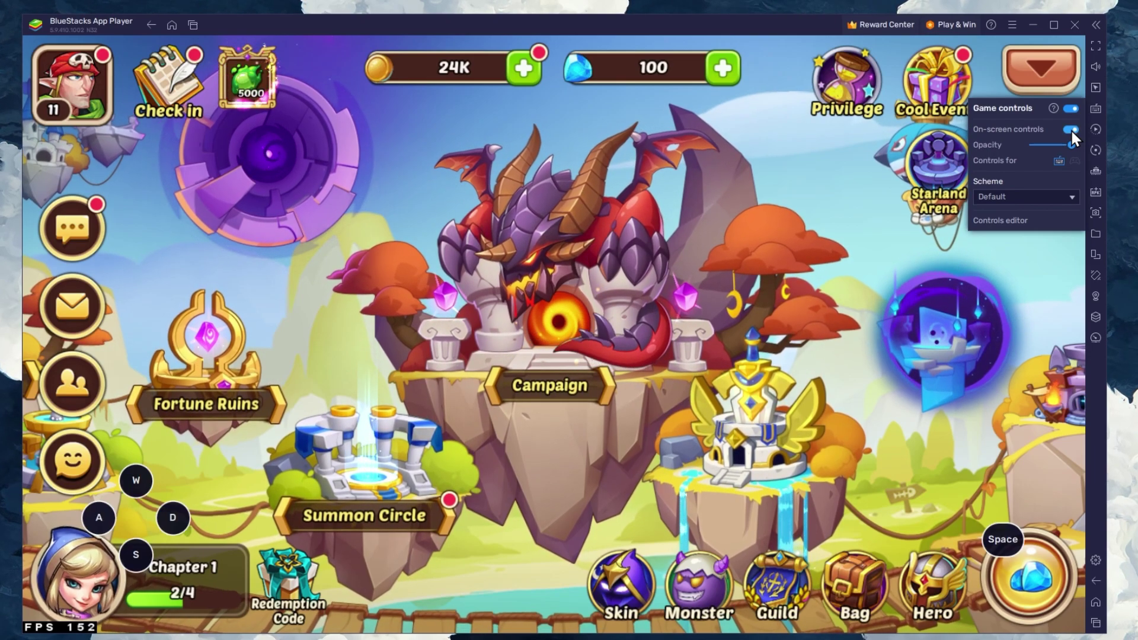
click(1071, 129)
click(1096, 108)
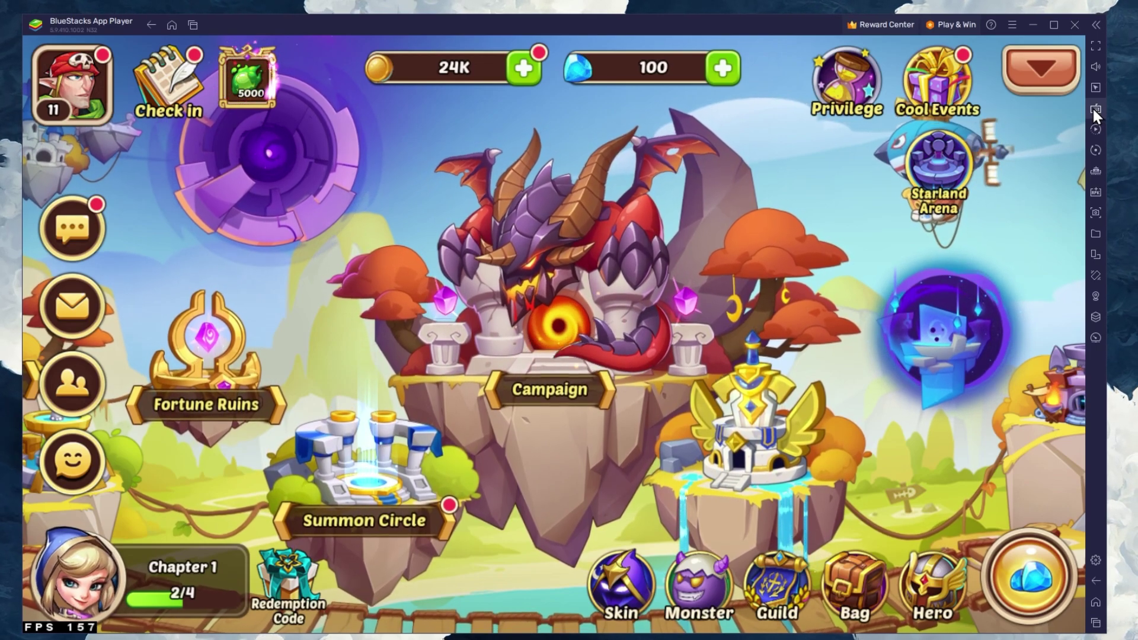
click(1043, 68)
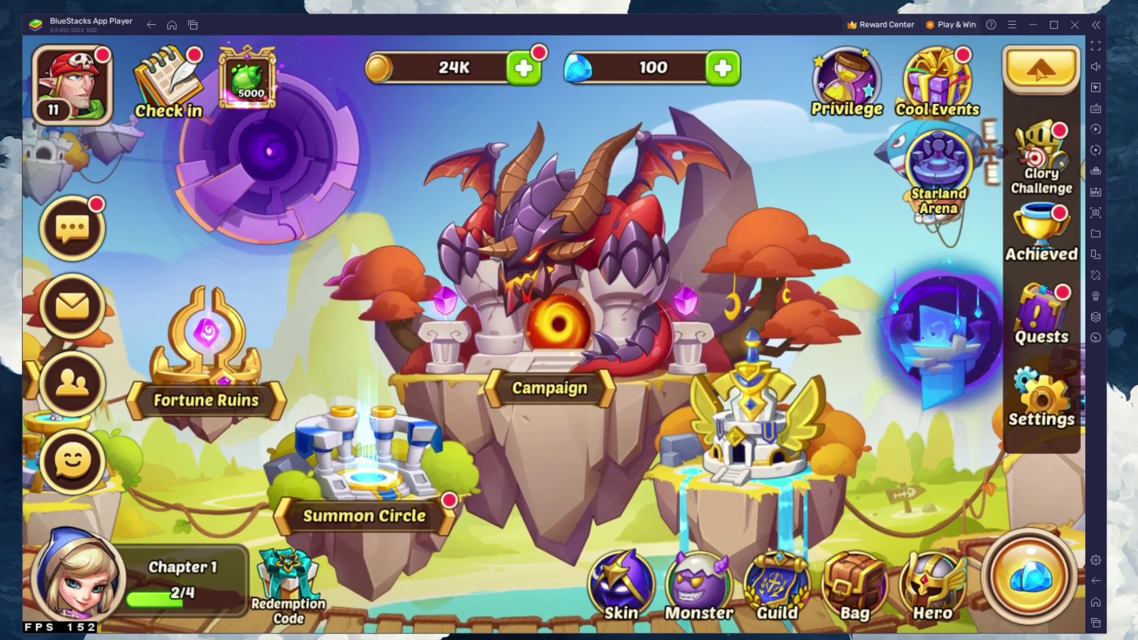
click(1041, 396)
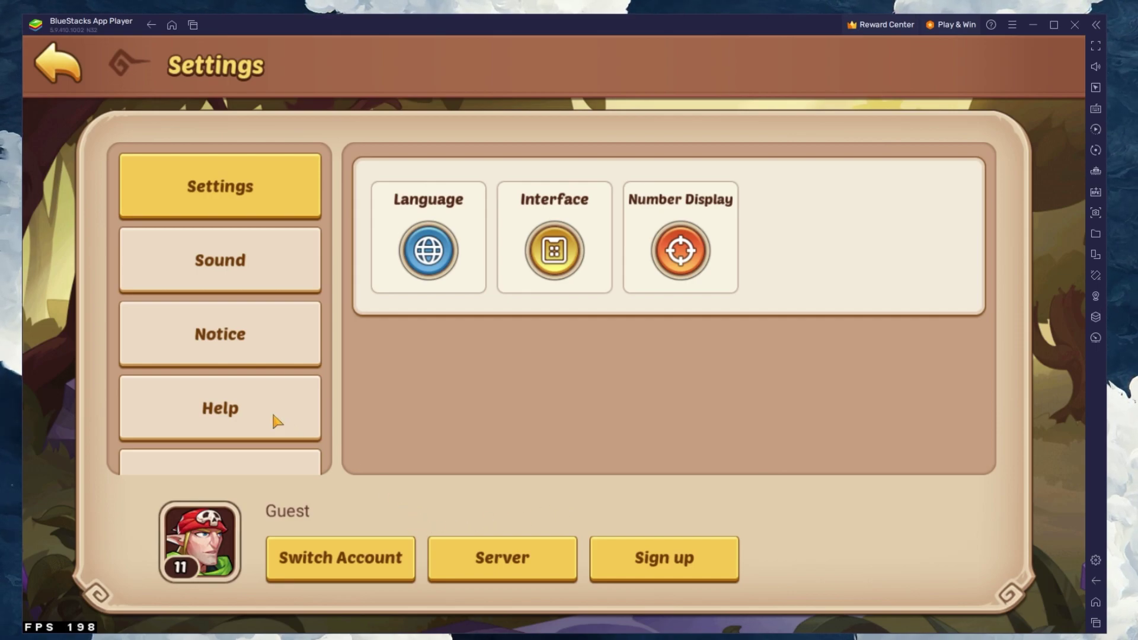
drag(276, 420, 244, 235)
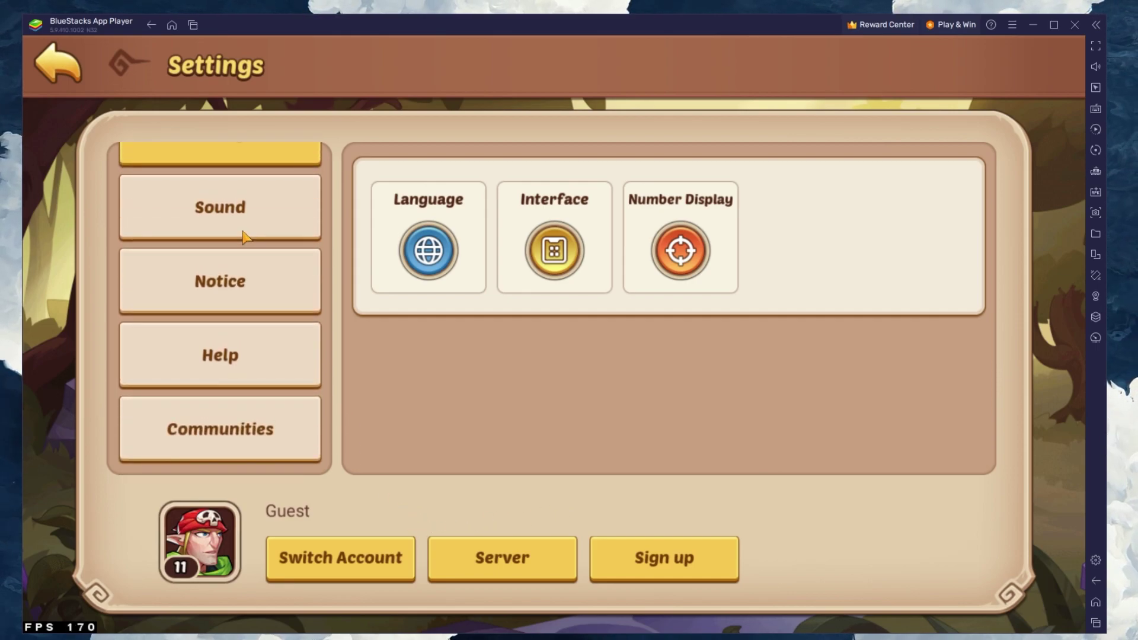
click(555, 250)
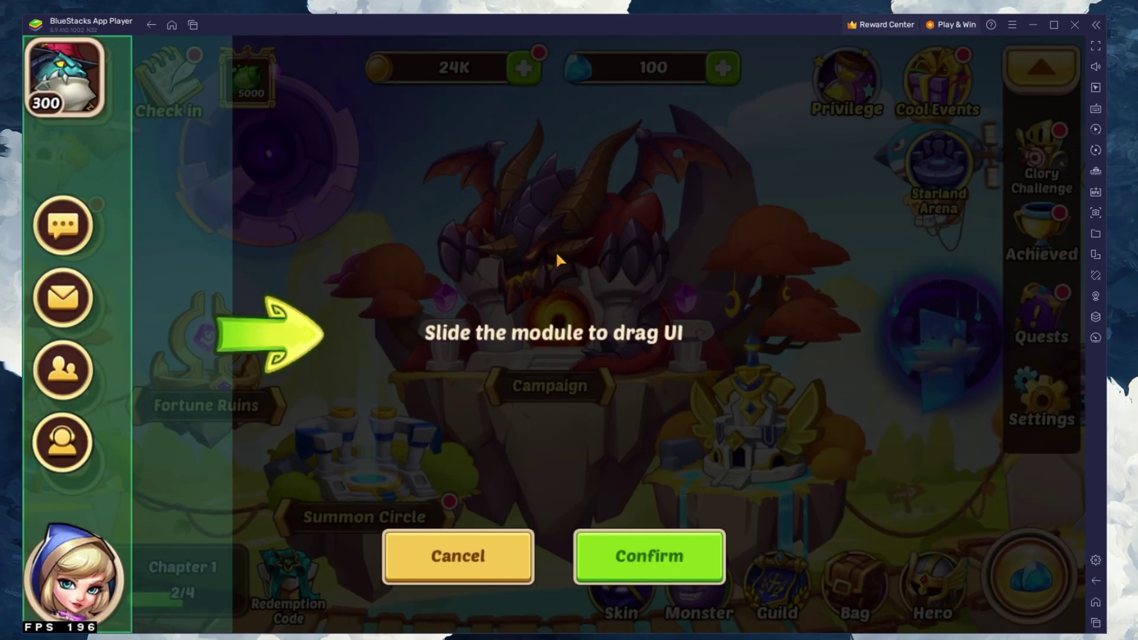
drag(231, 339, 285, 331)
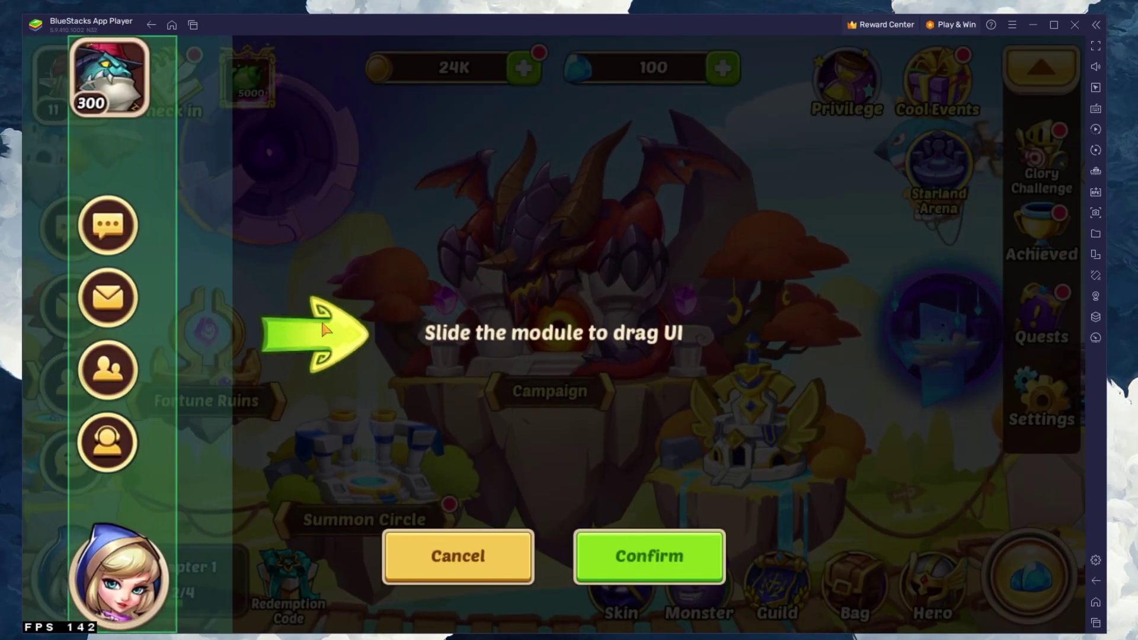
click(458, 556)
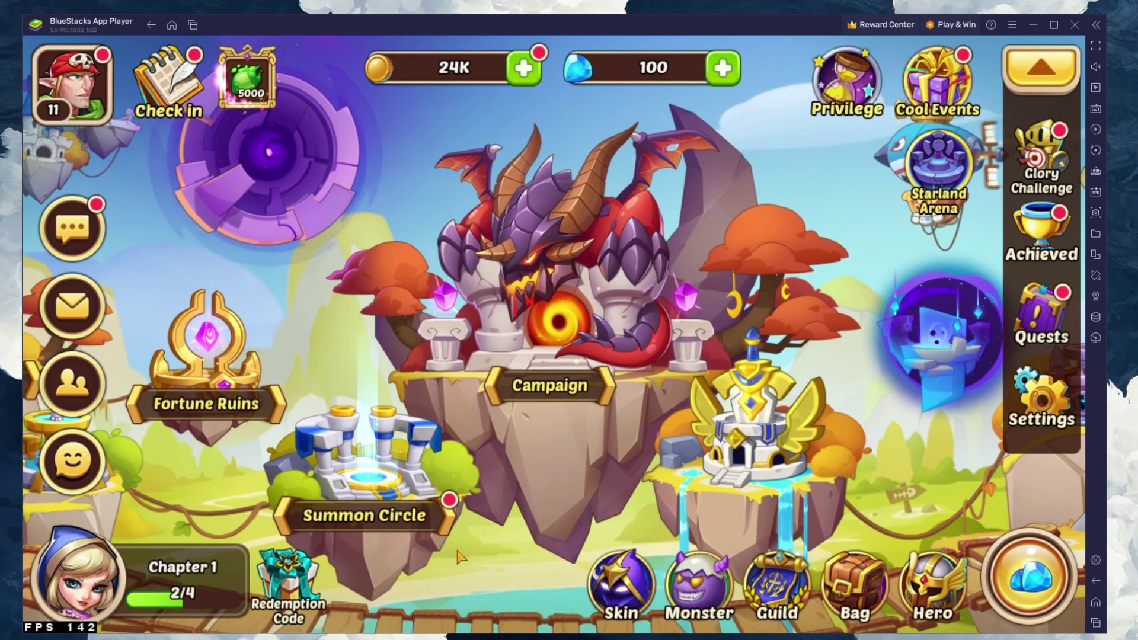
click(1041, 404)
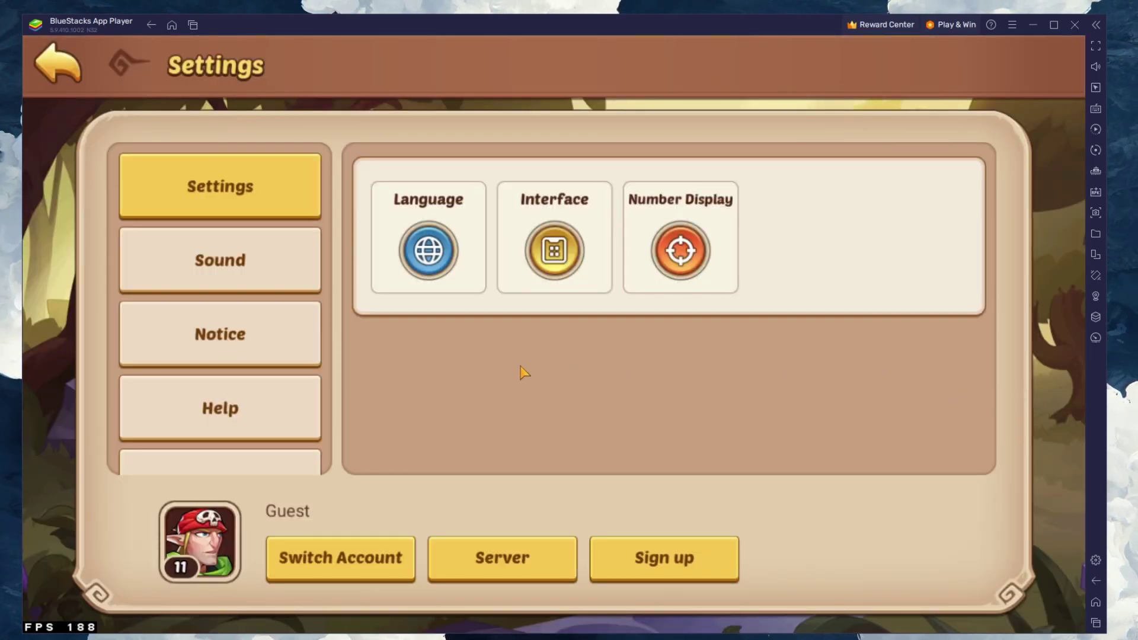
Collect the Idle Heroes campaign rewards, dismiss the level-34 popup and accept the rating prompt
click(58, 67)
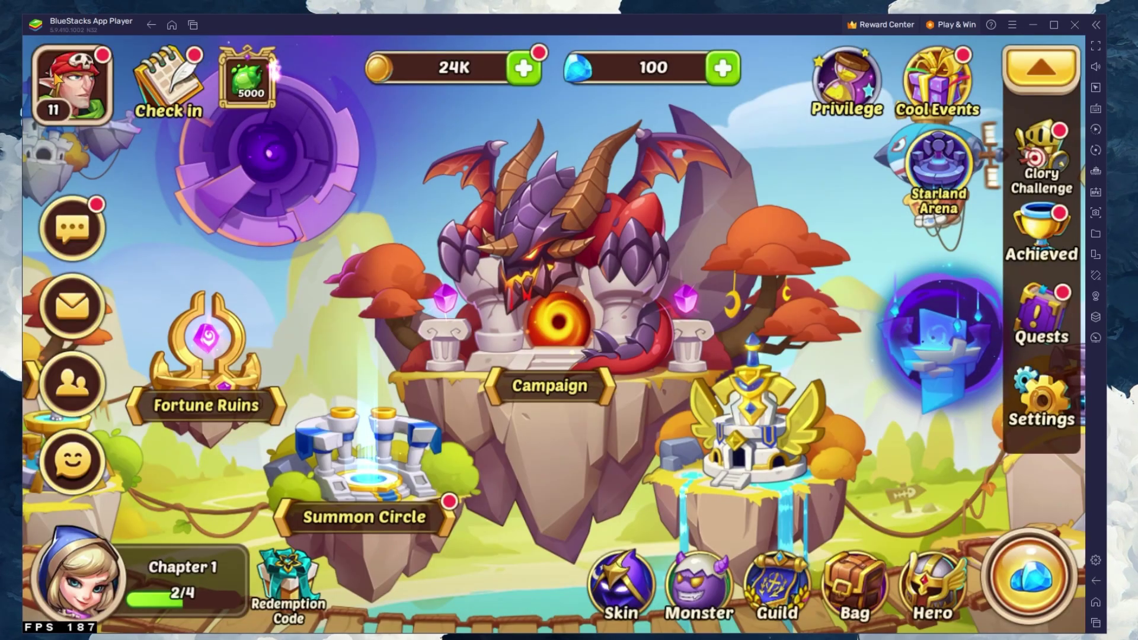
click(559, 285)
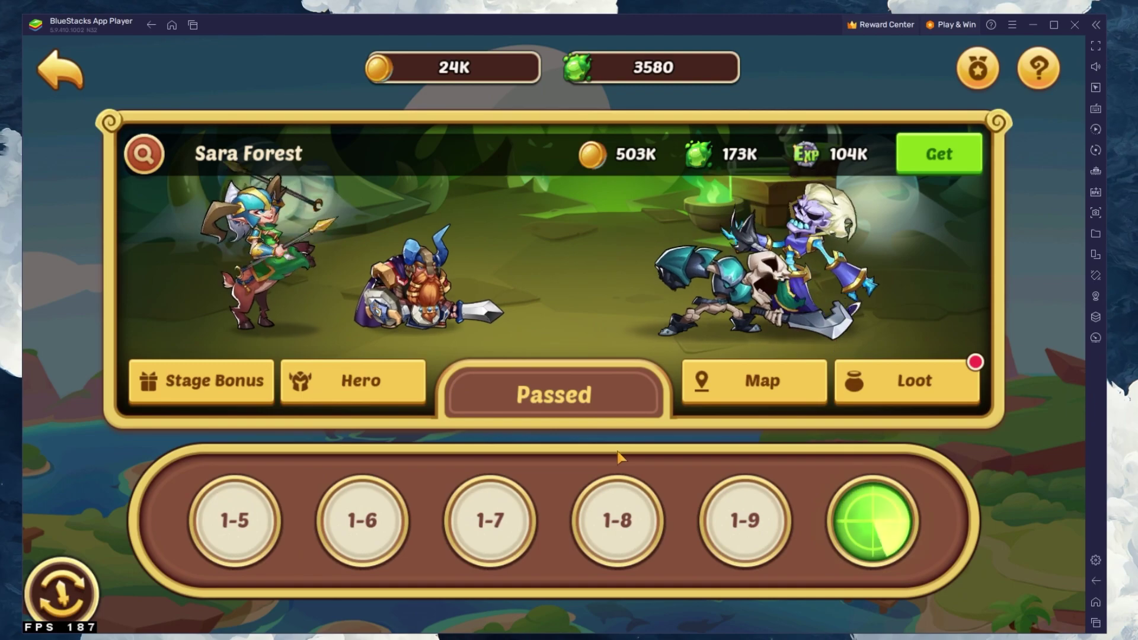
click(939, 154)
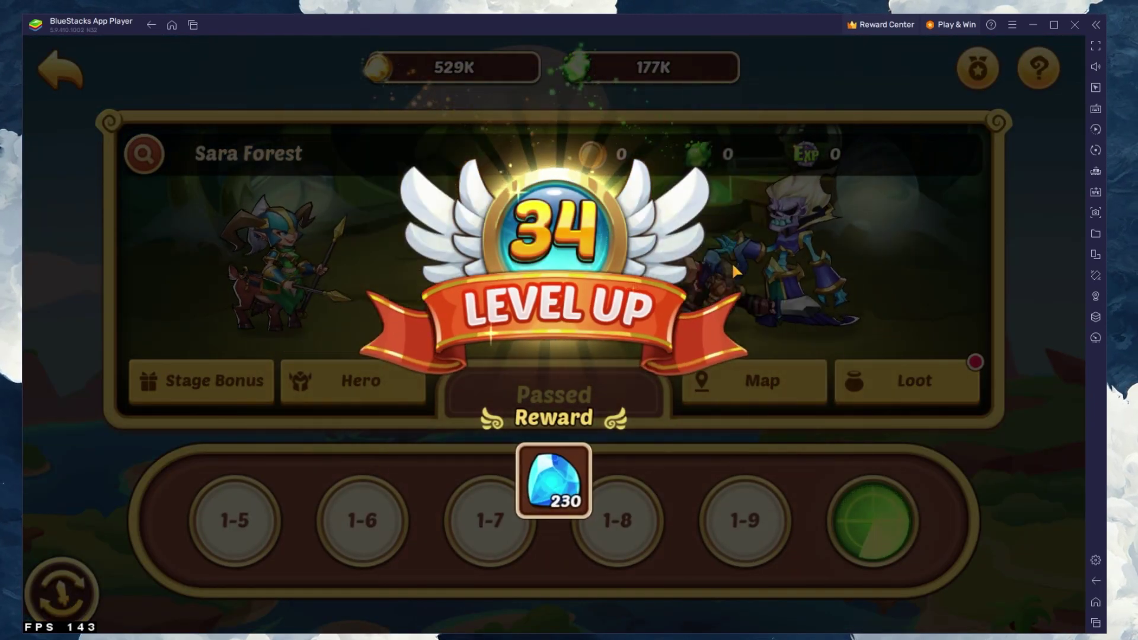
click(570, 303)
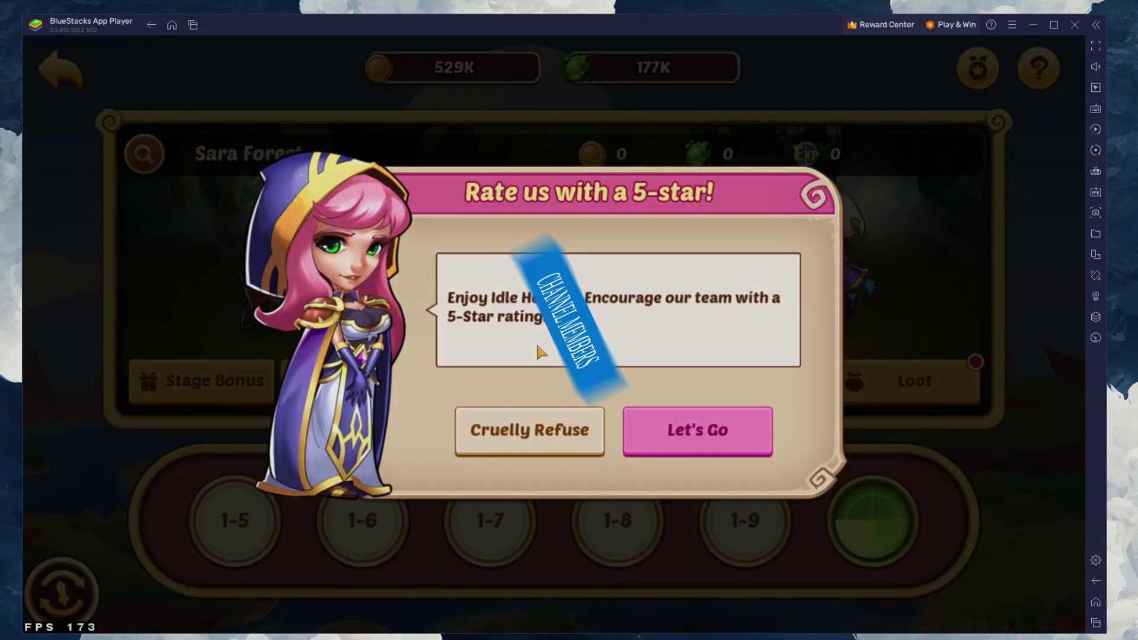
click(692, 453)
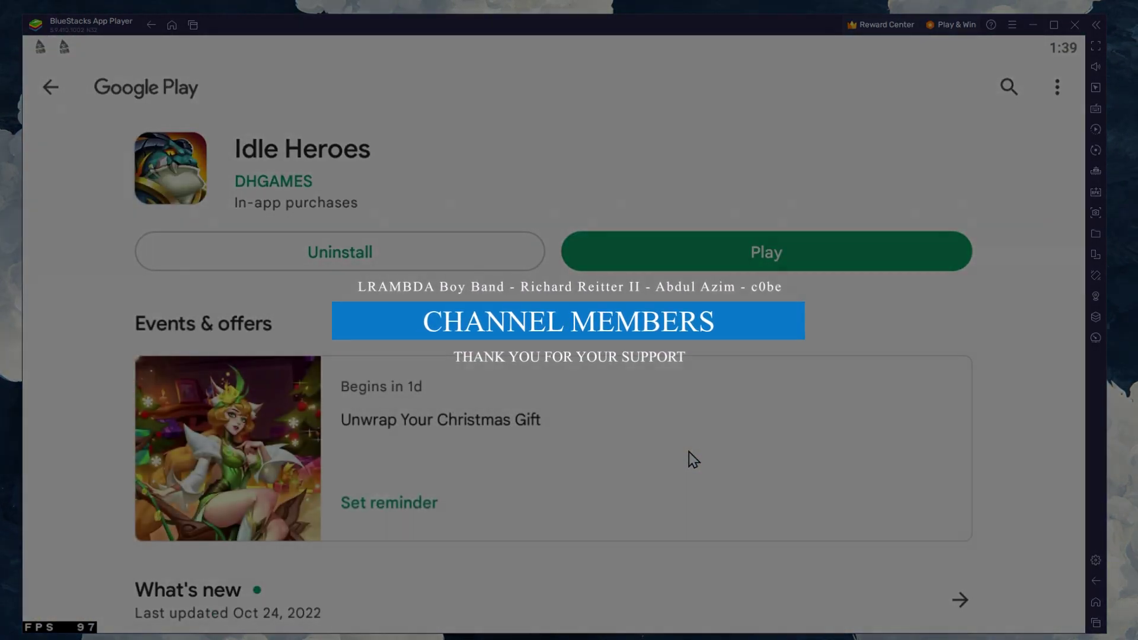